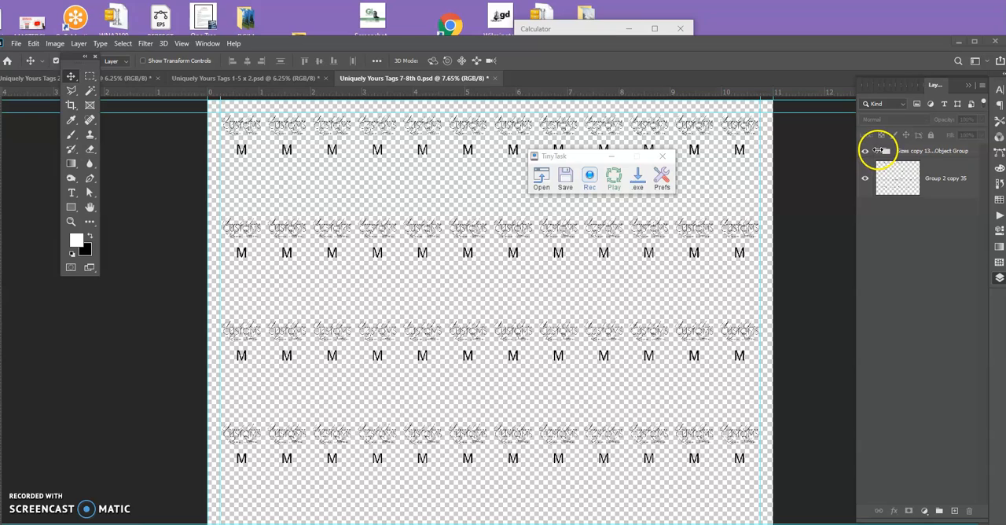
Start a TinyTask macro recording and merge the "Sizes copy 13 - Smart Object Group" group into one layer in Photoshop.
click(585, 157)
click(593, 180)
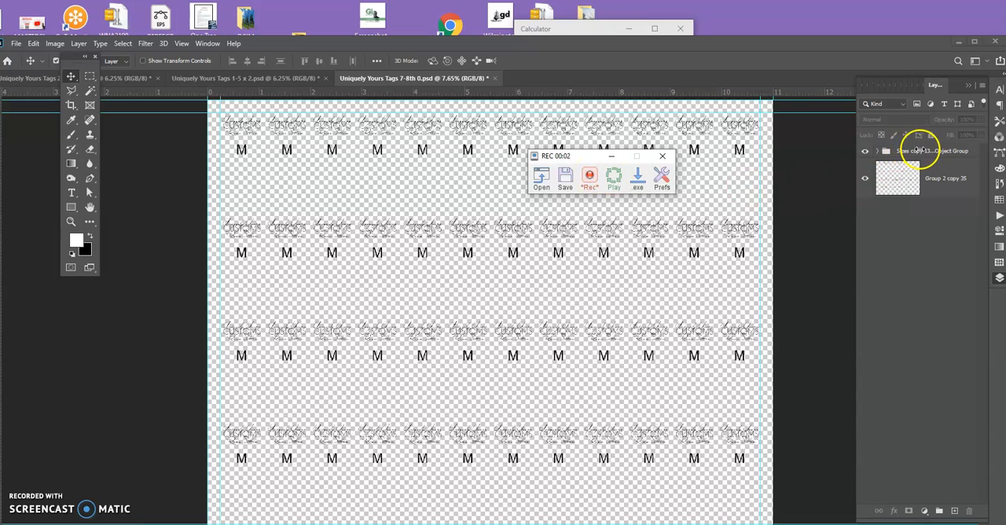
click(921, 392)
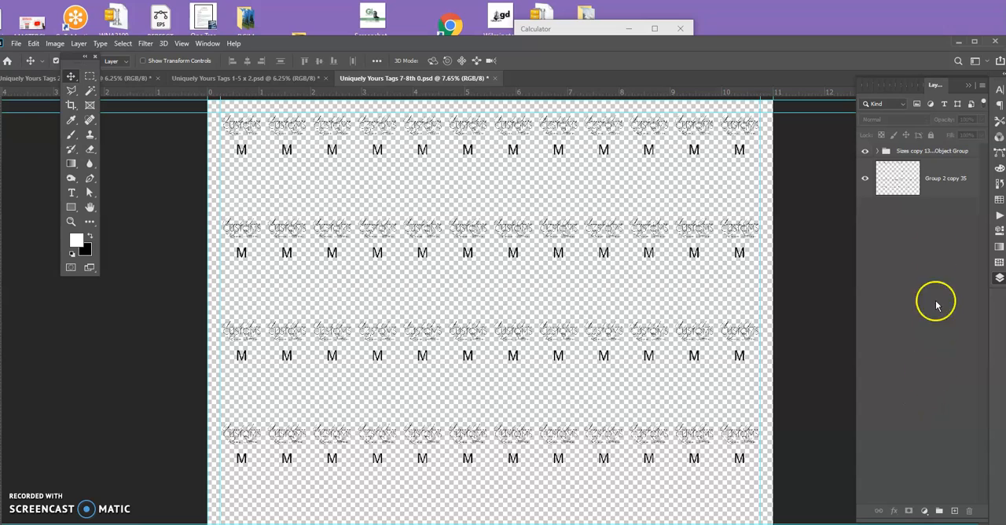
right_click(937, 154)
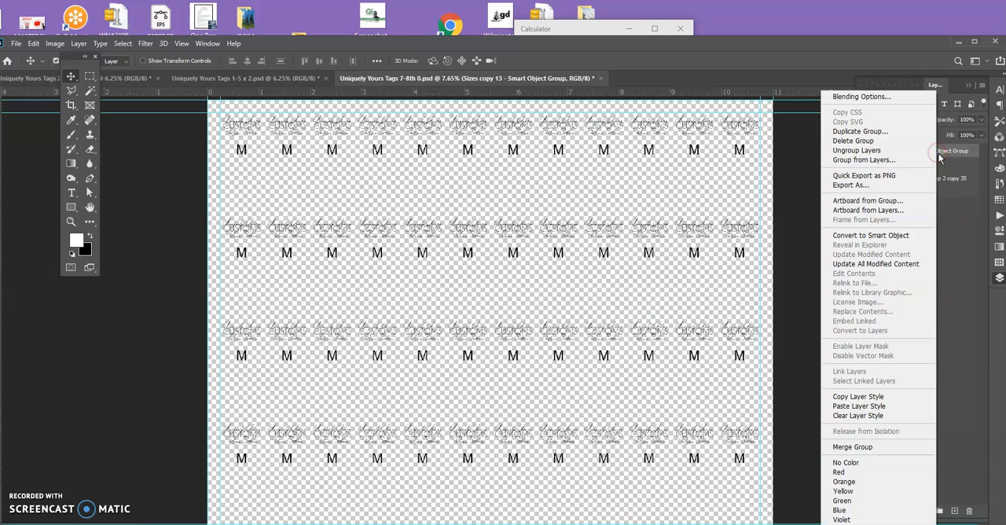
click(900, 448)
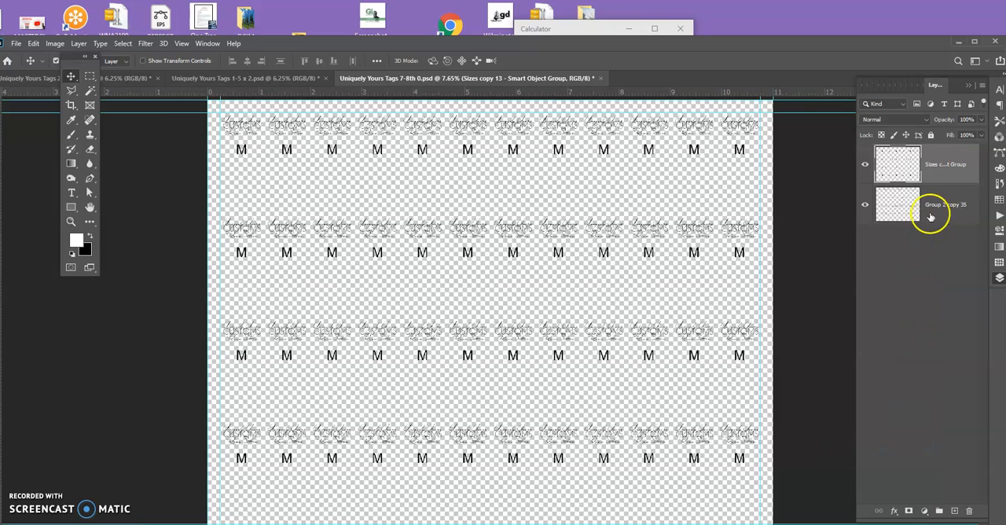
Merge the sizes layer with "Group 2 copy 35" and load the merged layer's artwork as a selection.
click(966, 222)
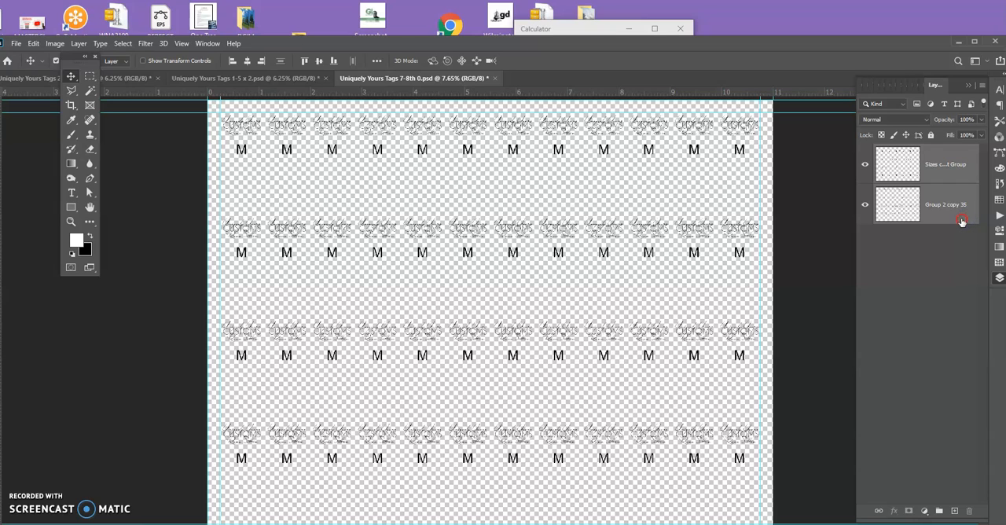
right_click(962, 222)
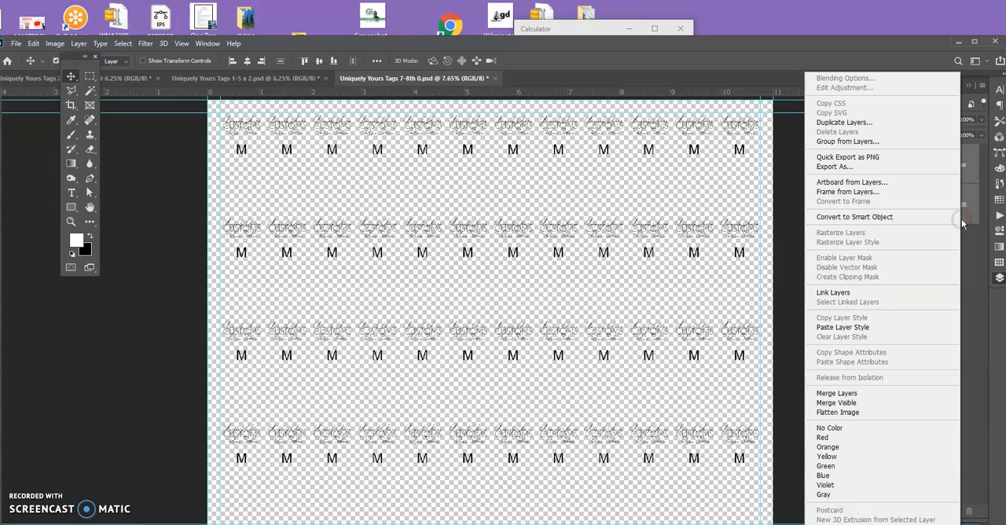
click(891, 393)
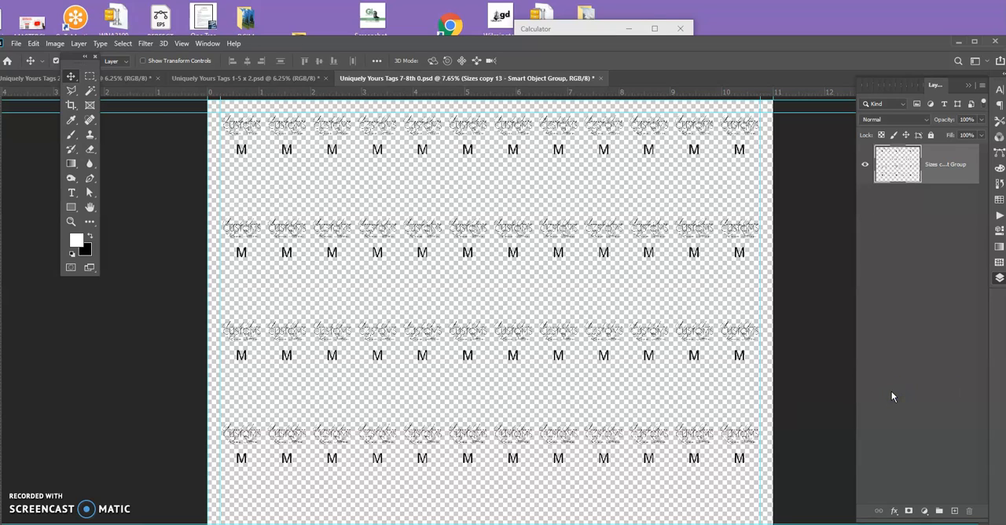
click(888, 378)
ctrl+click(899, 182)
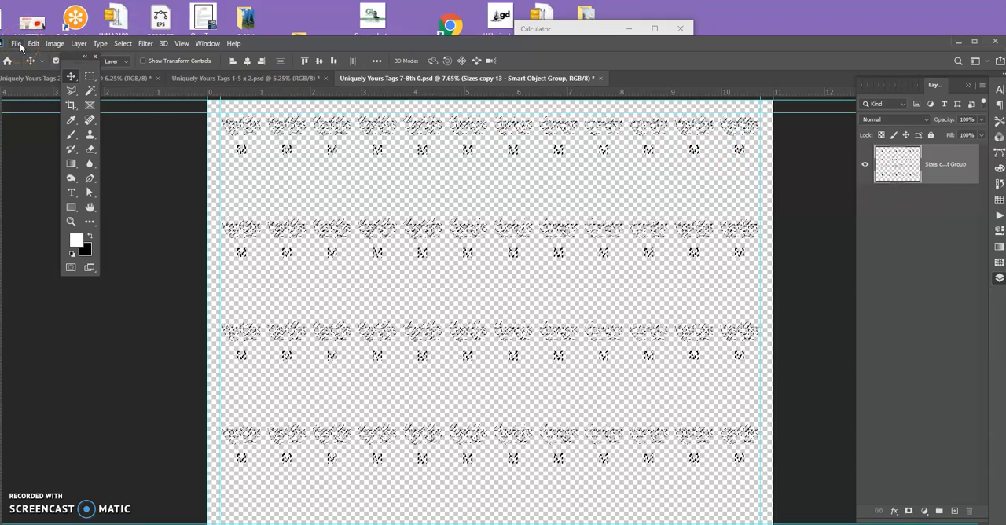
click(959, 227)
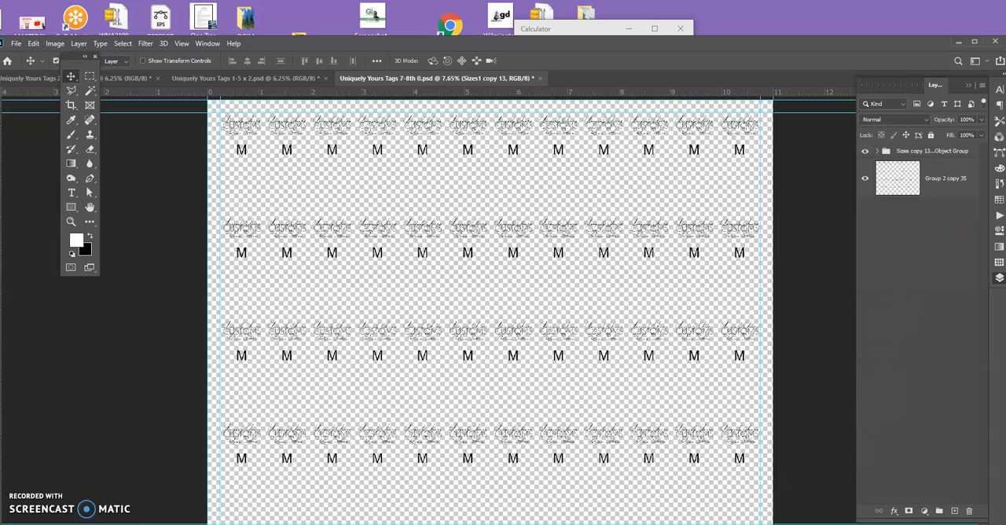
click(584, 179)
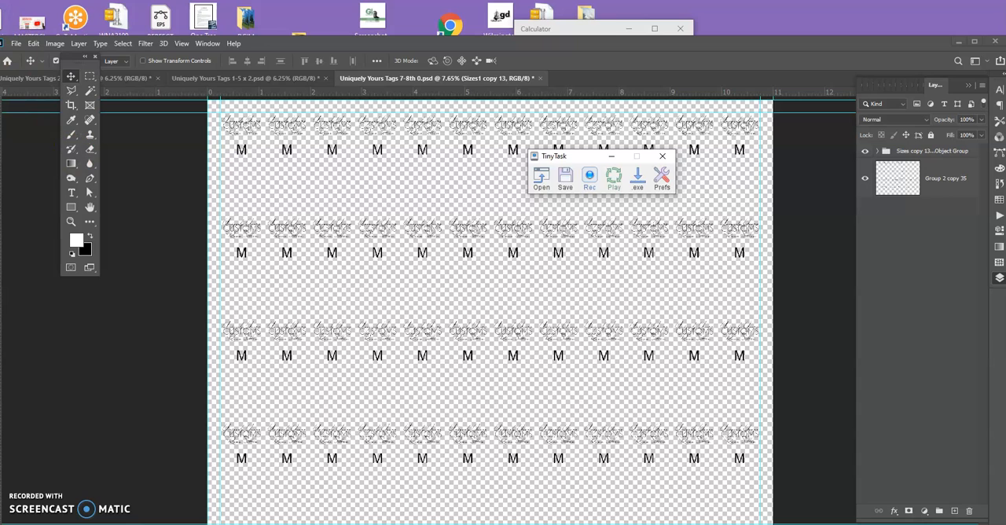
click(15, 44)
click(28, 66)
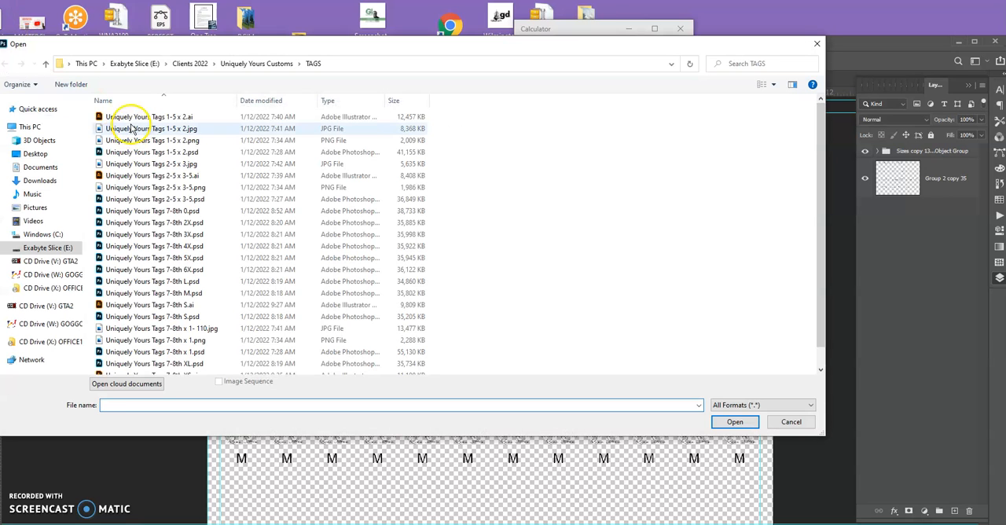
click(788, 423)
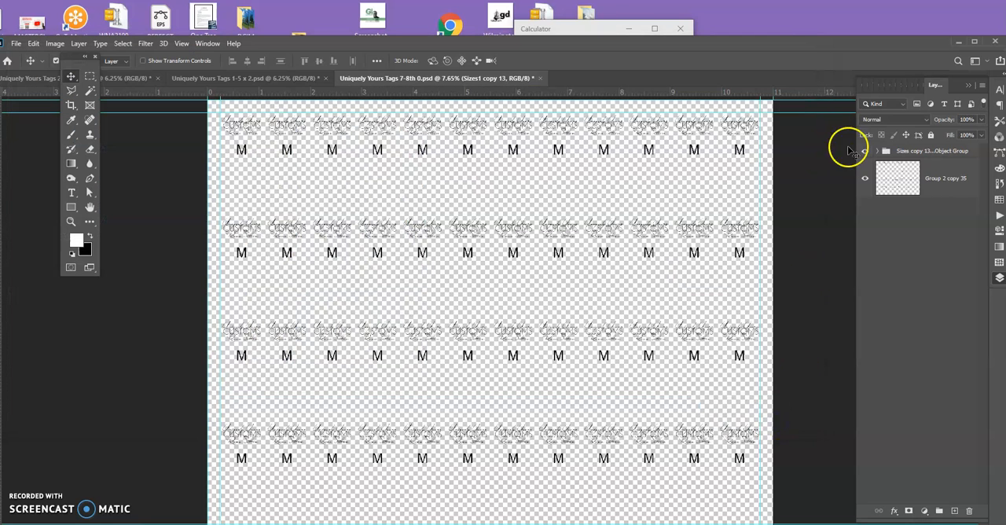
right_click(899, 154)
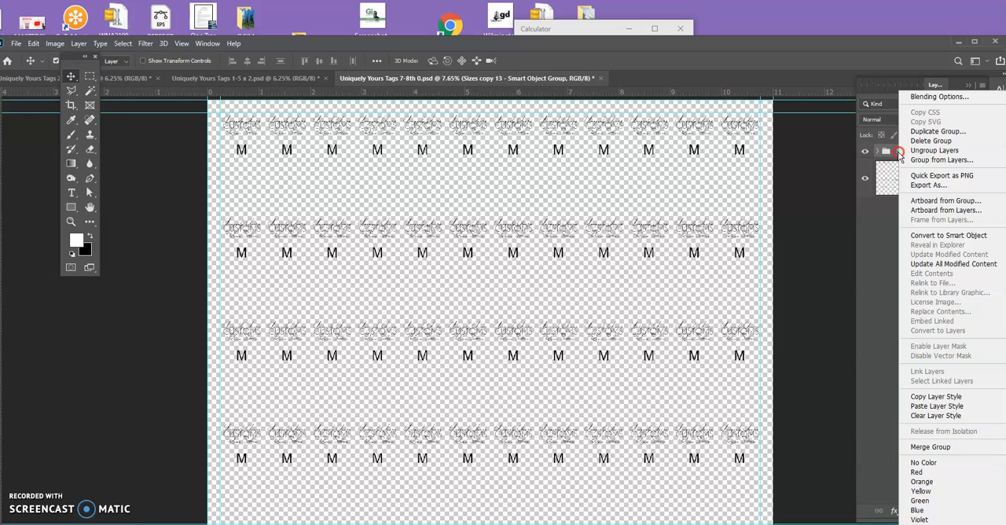
click(868, 237)
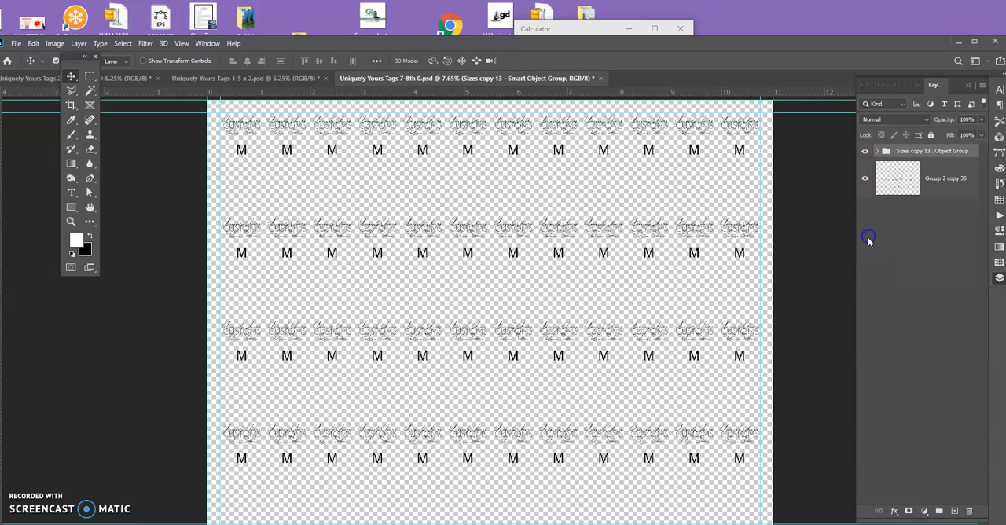
click(888, 300)
click(604, 523)
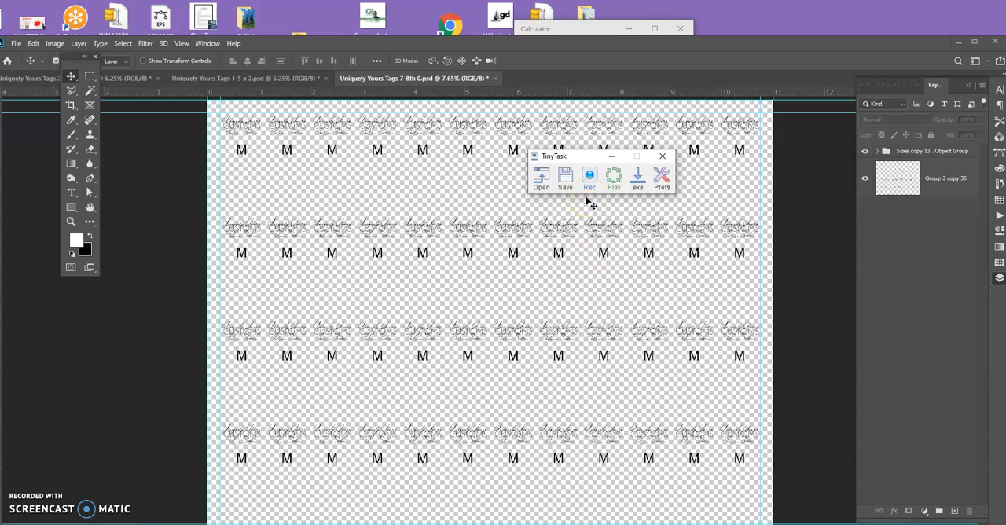
key(ctrl+shift+alt+r)
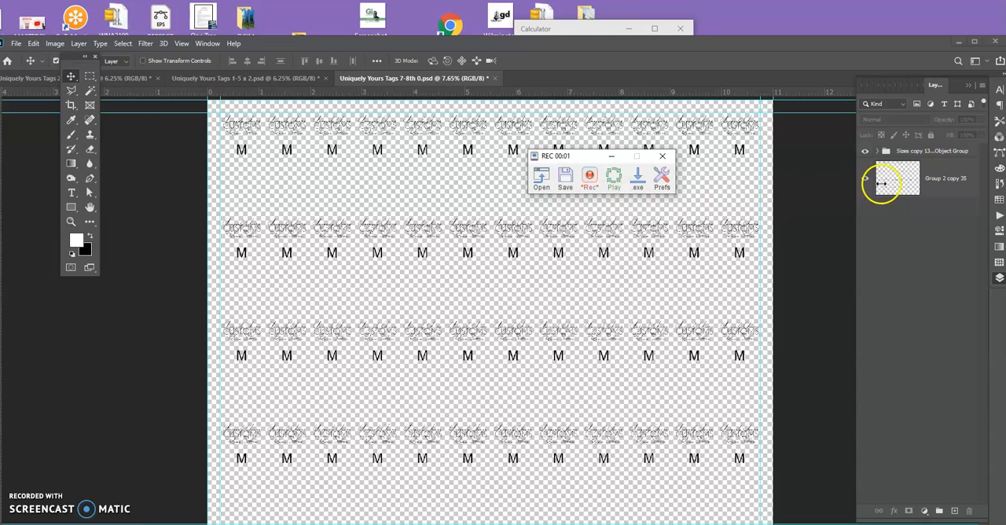
click(937, 156)
click(900, 364)
click(921, 135)
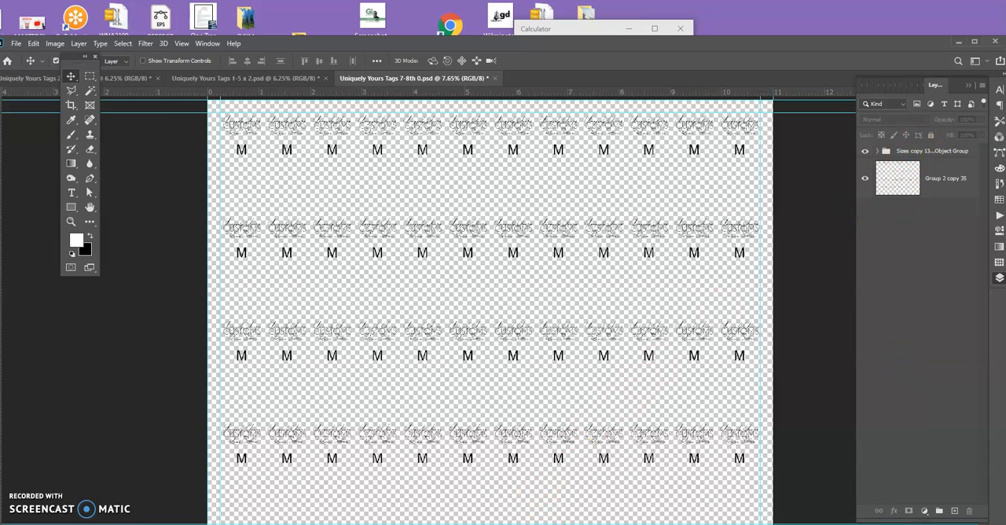
Start a new TinyTask macro recording and merge the "Sizes copy 13 - Smart Object Group" group into one layer in Photoshop.
click(587, 178)
click(590, 181)
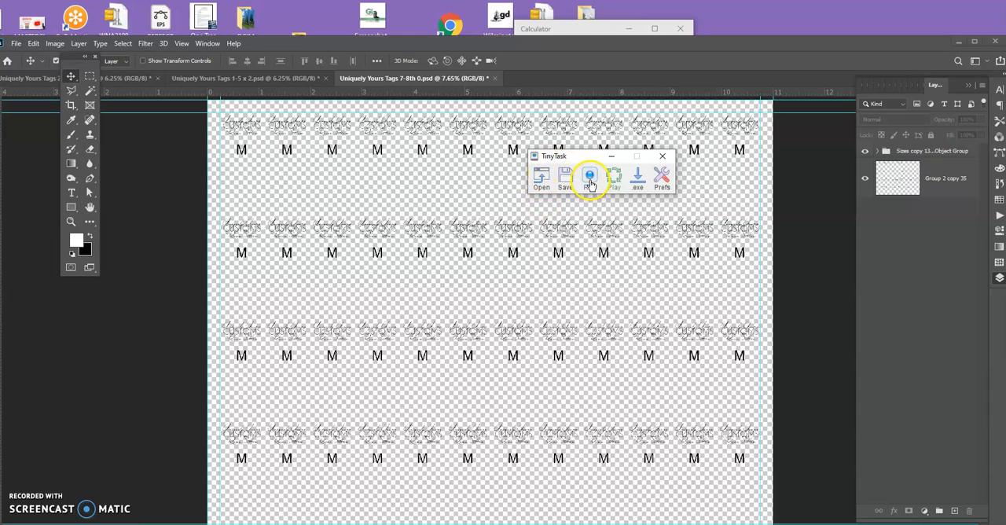
click(590, 183)
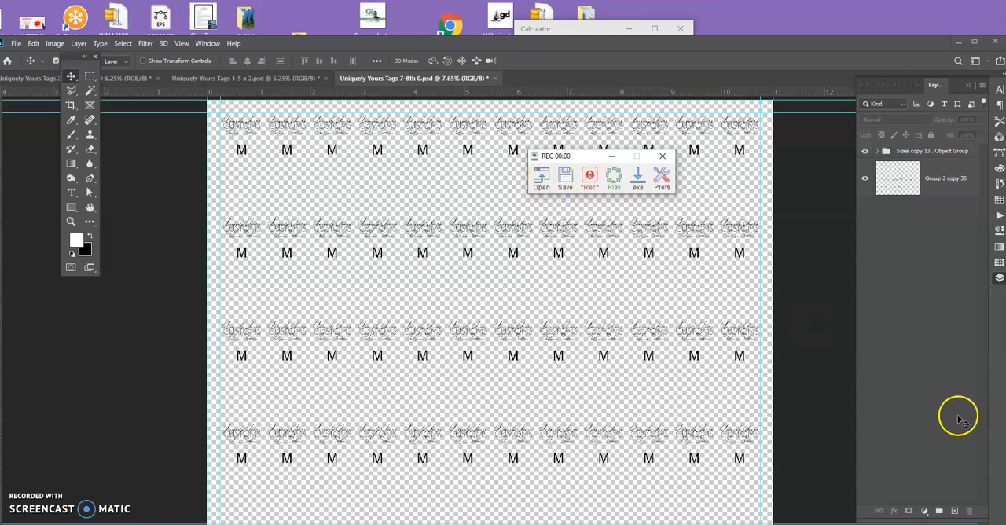
click(913, 426)
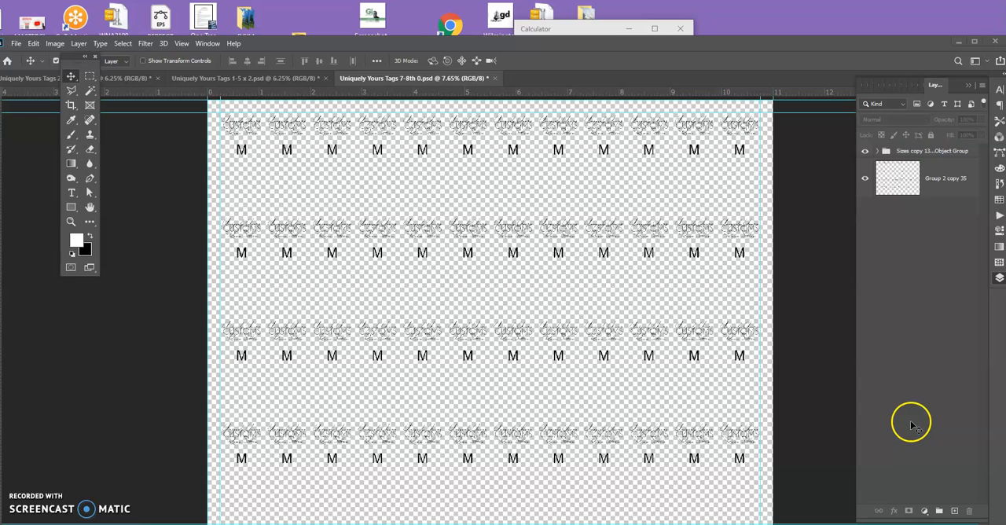
right_click(932, 152)
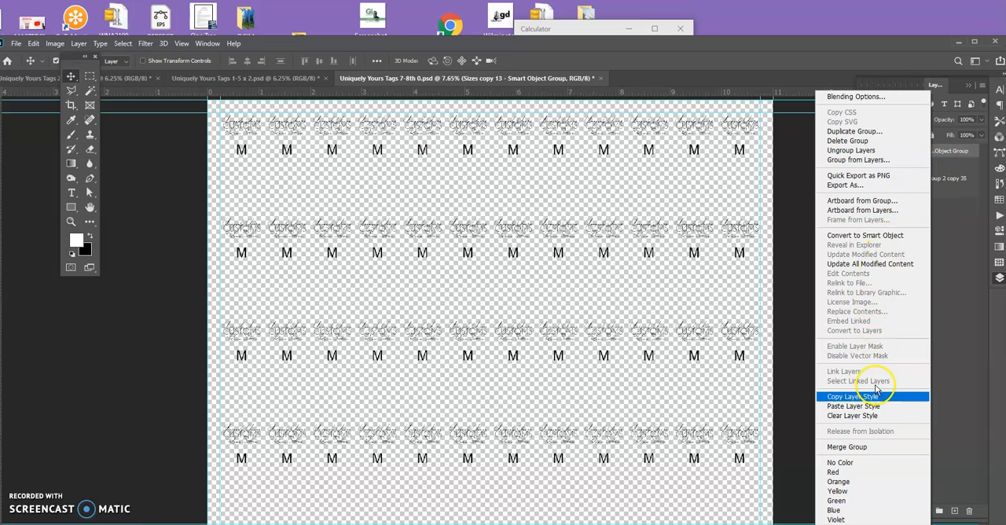
click(859, 446)
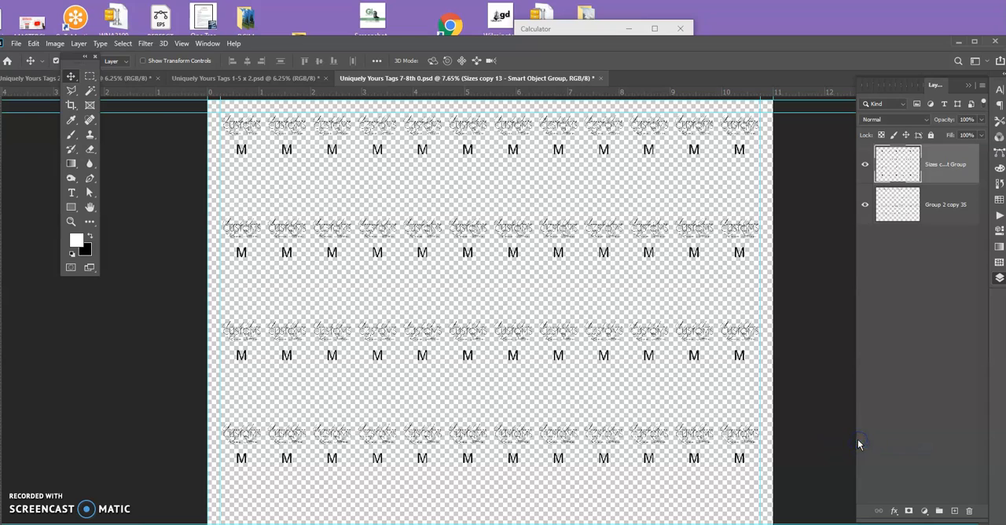
Merge the sizes layer with "Group 2 copy 35" into a single layer and load its artwork as a selection.
click(953, 218)
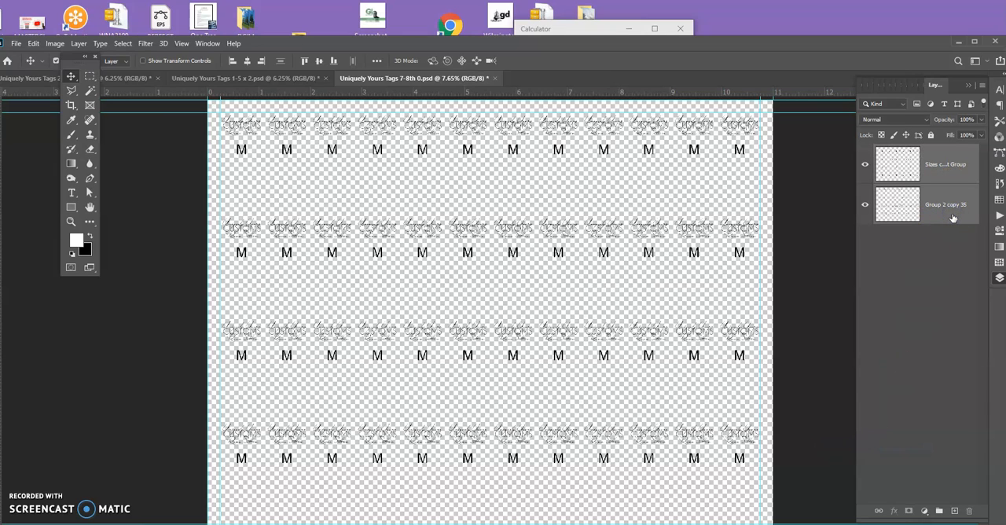
right_click(952, 217)
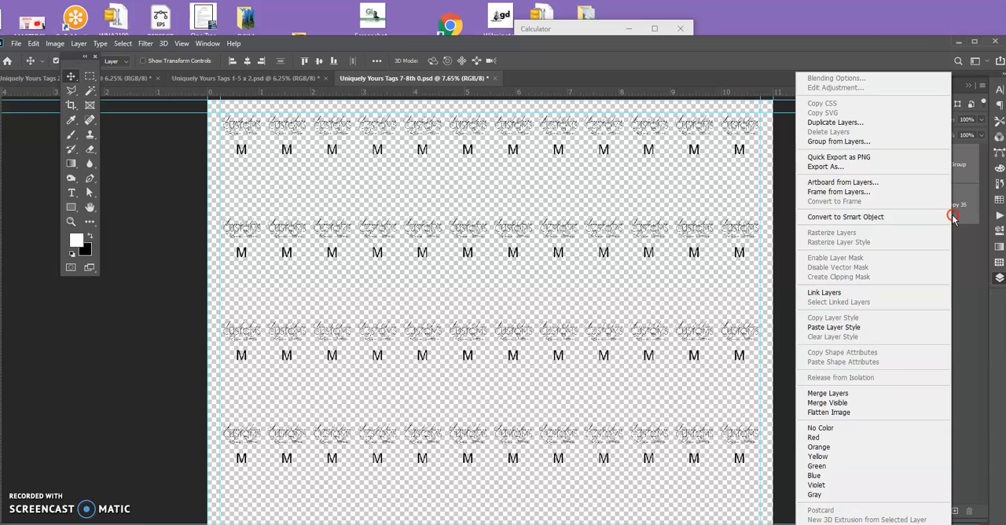
click(859, 394)
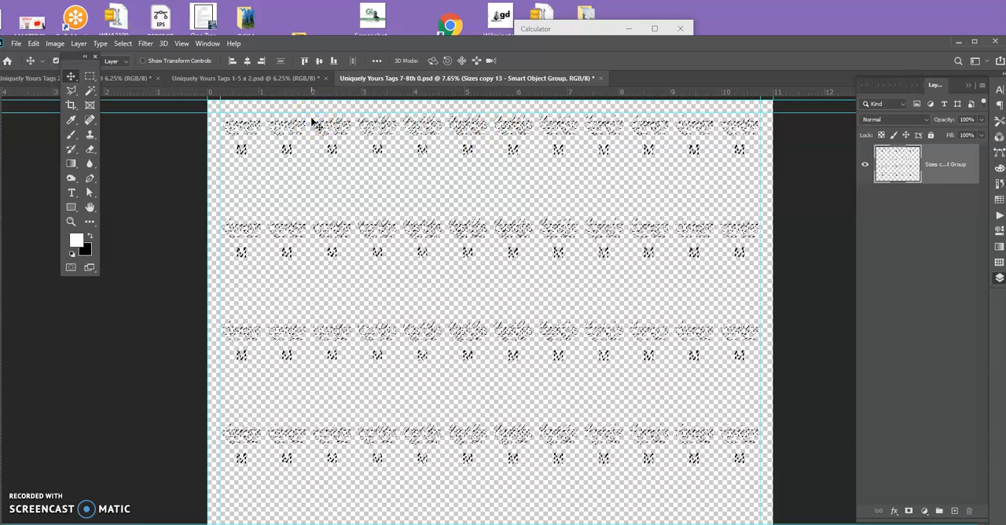
Make a work path from the selected tag artwork with a tolerance of 0.5 pixels.
key(m)
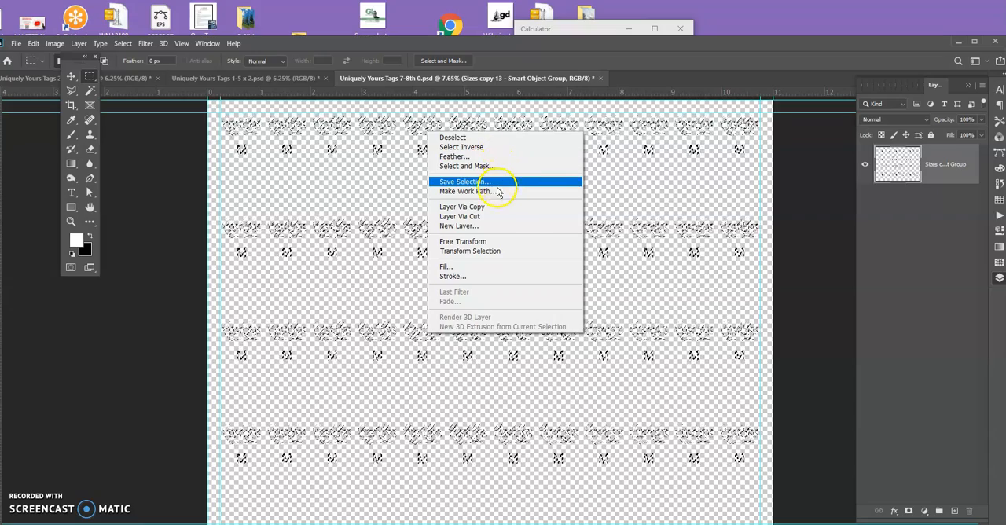
click(495, 191)
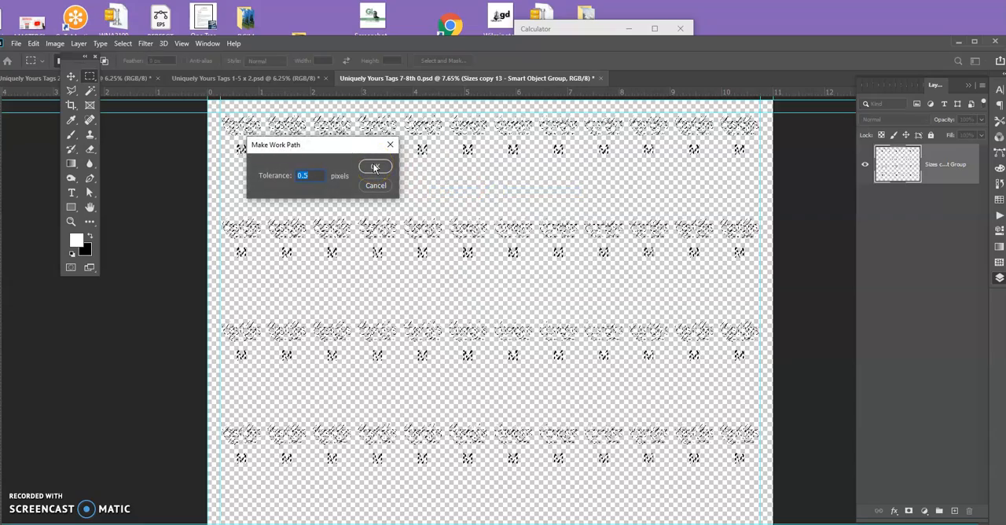
click(375, 167)
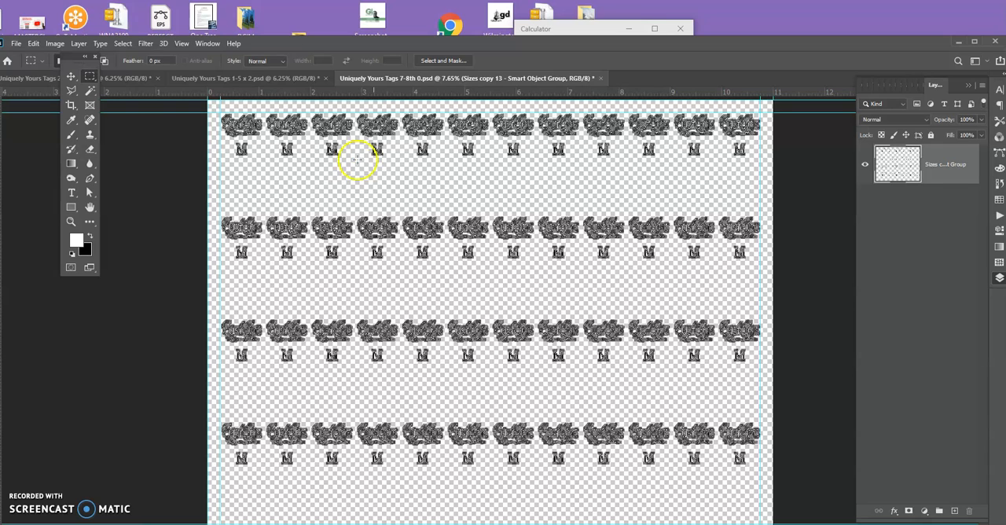
Export the Work Path to Illustrator, continuing as far as choosing the file name in the TAGS folder.
click(16, 43)
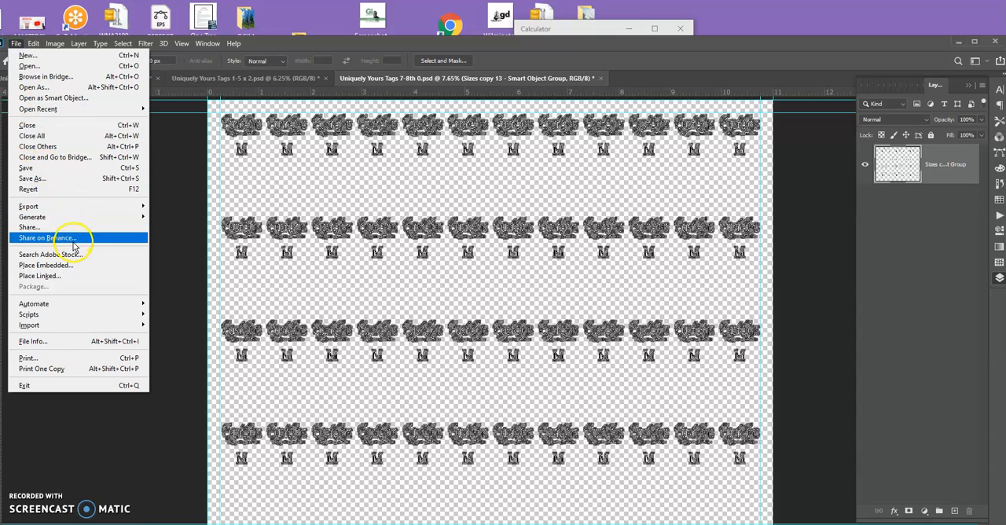
click(84, 207)
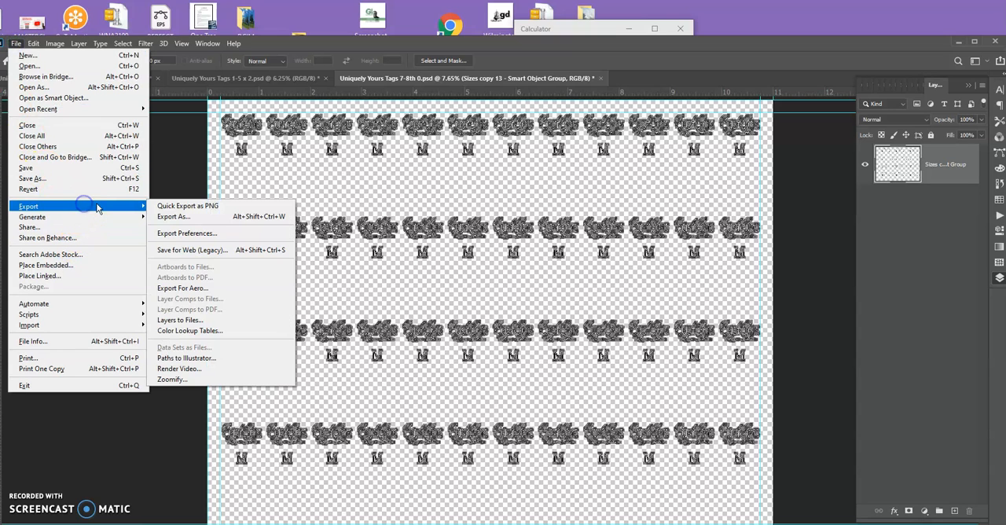
click(196, 358)
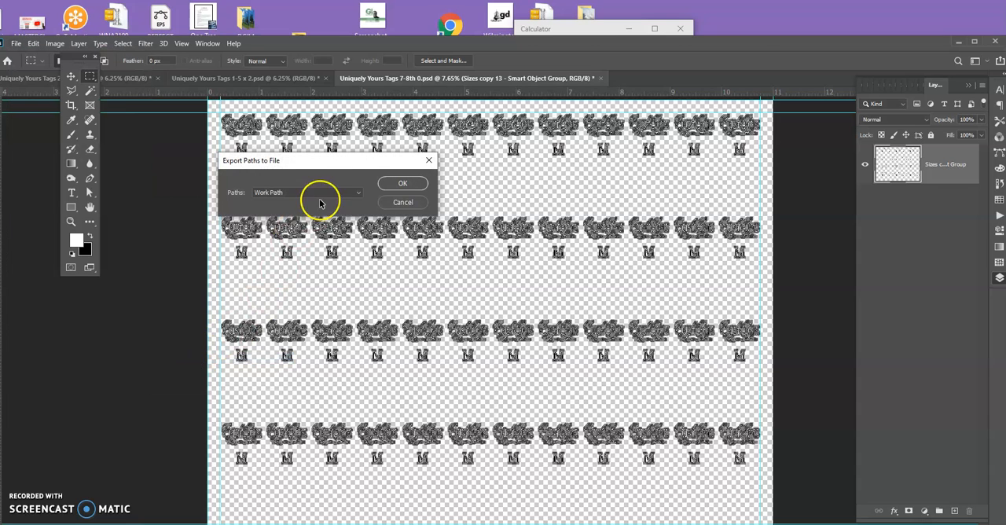
click(397, 183)
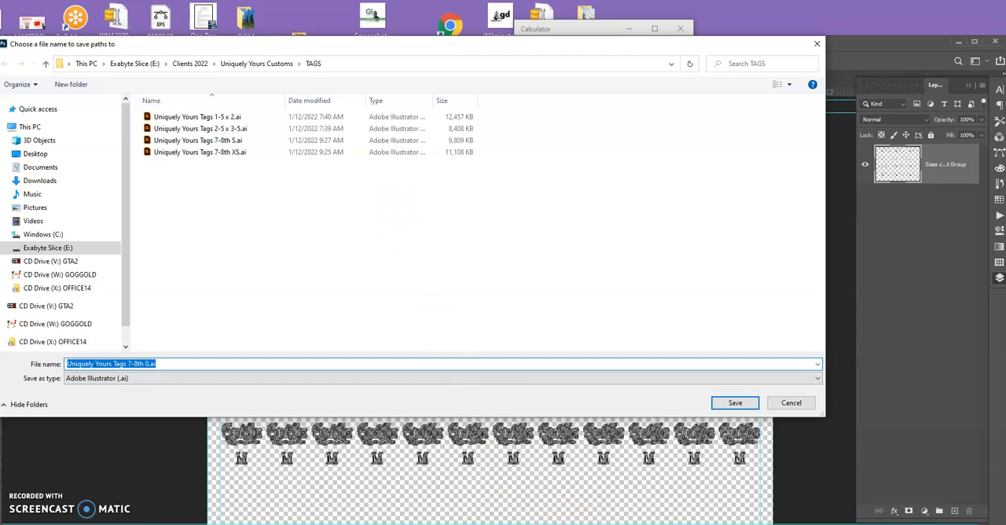
Switch to Notepad, cut the first size "M" from the size list and remove its empty line.
mouse_move(641, 523)
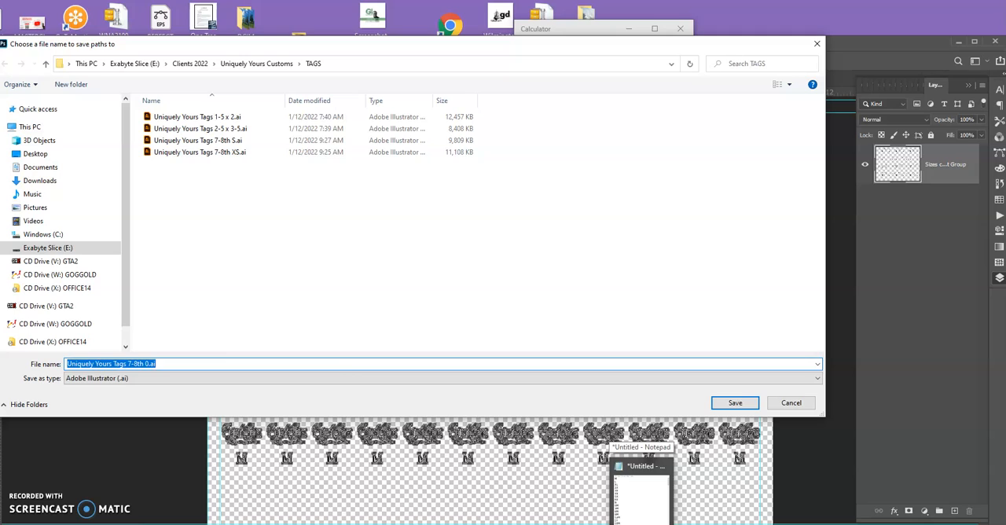
click(641, 491)
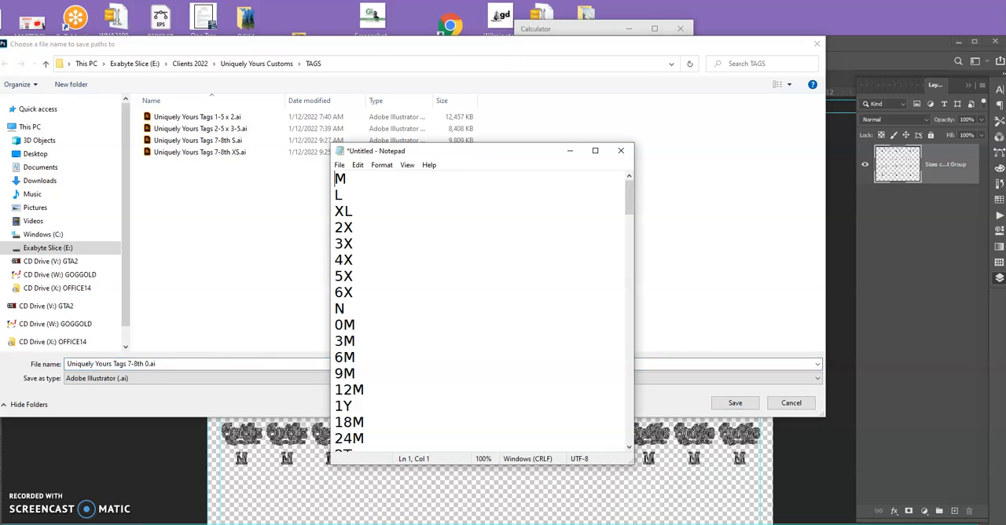
key(shift+End)
key(ctrl+x)
key(Delete)
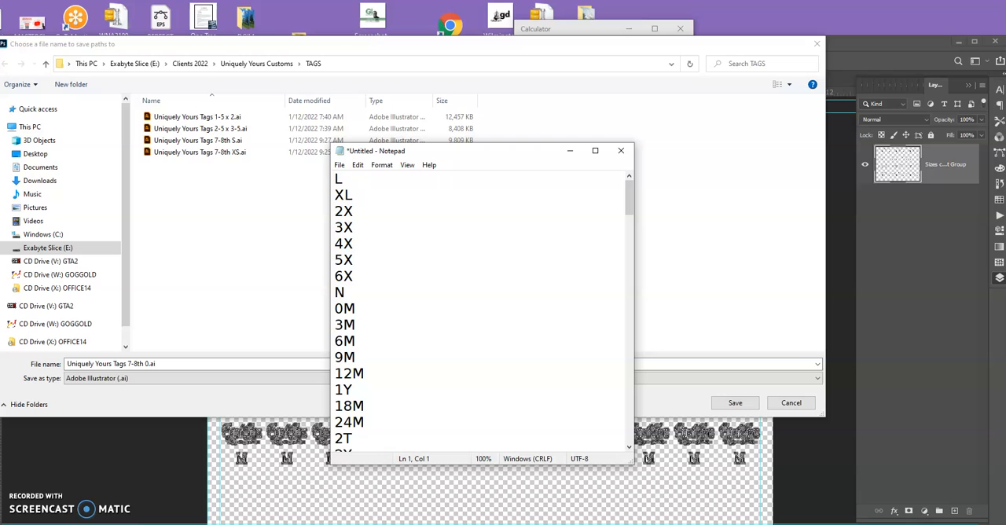
Replace the 0 in the export file name with the size M and save the paths as "Uniquely Yours Tags 7-8th M.ai".
click(240, 397)
key(End)
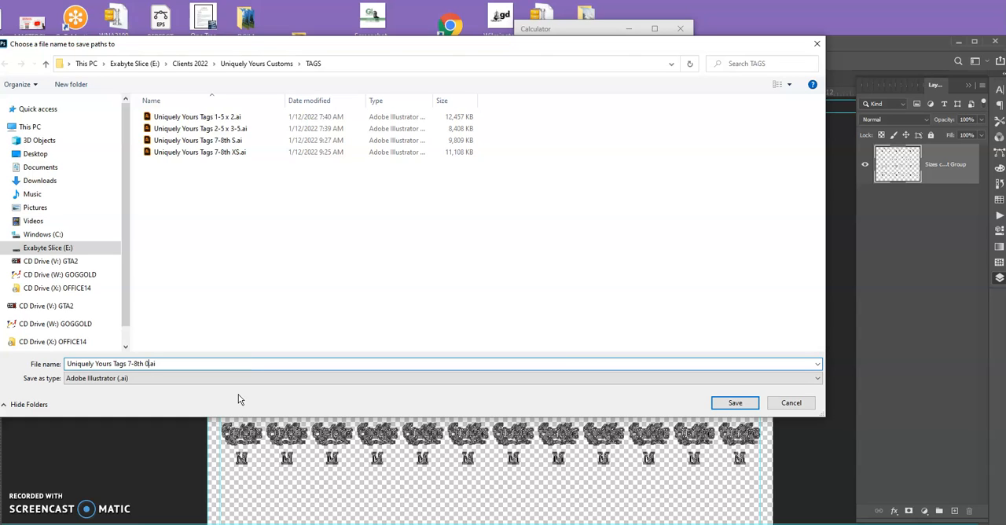
key(shift+Left)
text(M)
click(733, 403)
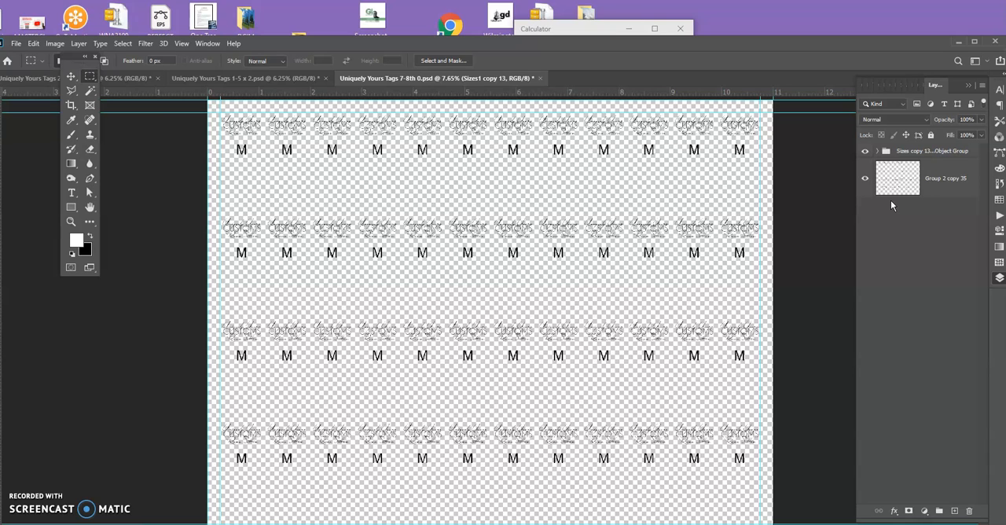
Expand the "Sizes copy 13" group and open its first size smart object for editing.
click(880, 151)
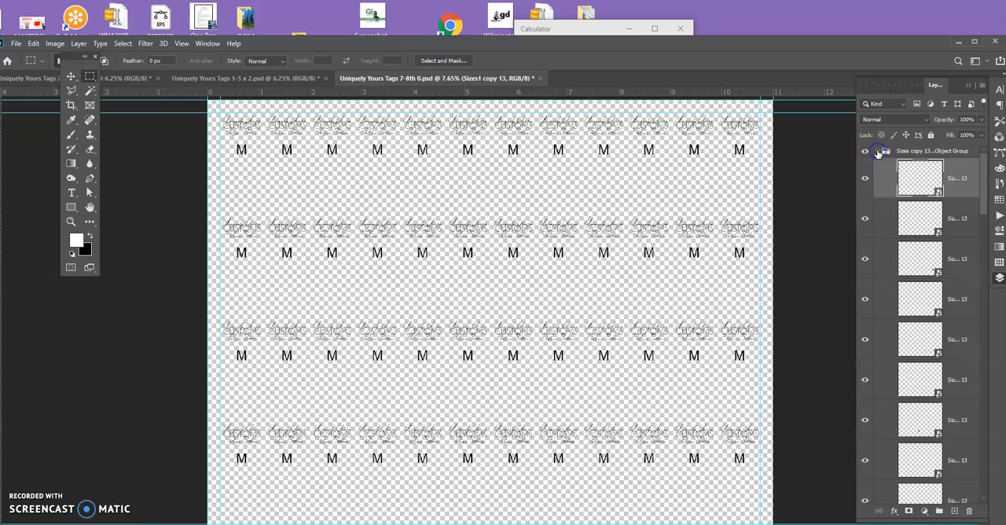
double_click(918, 179)
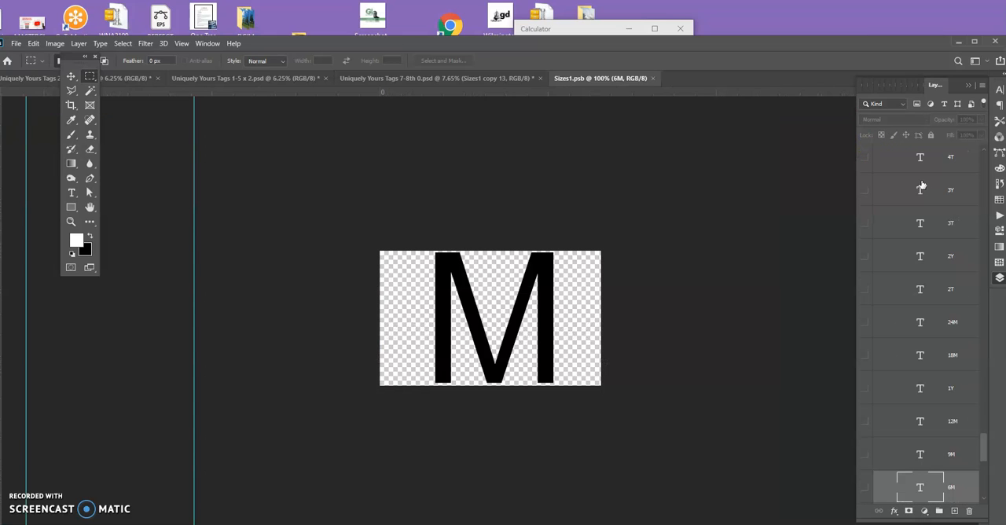
click(896, 192)
With the Move tool, select the M text layer by picking the letter on the canvas.
click(72, 77)
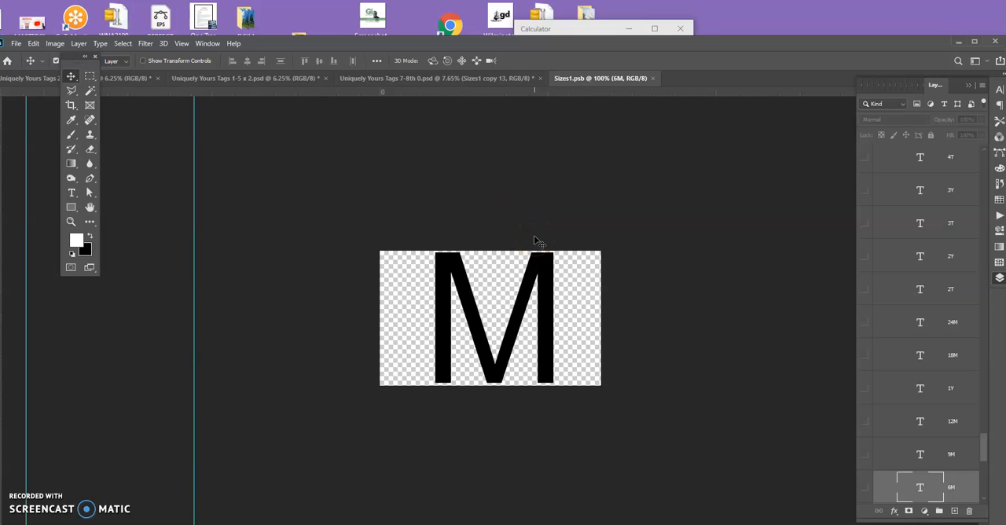
click(514, 287)
click(539, 292)
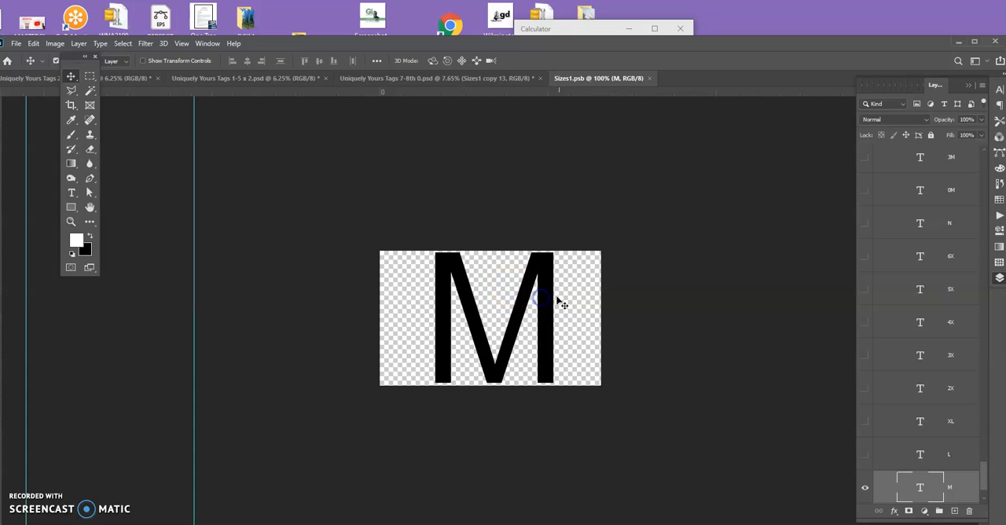
Try deselecting and reselecting the M layer by picking empty canvas areas and different parts of the letter.
click(573, 296)
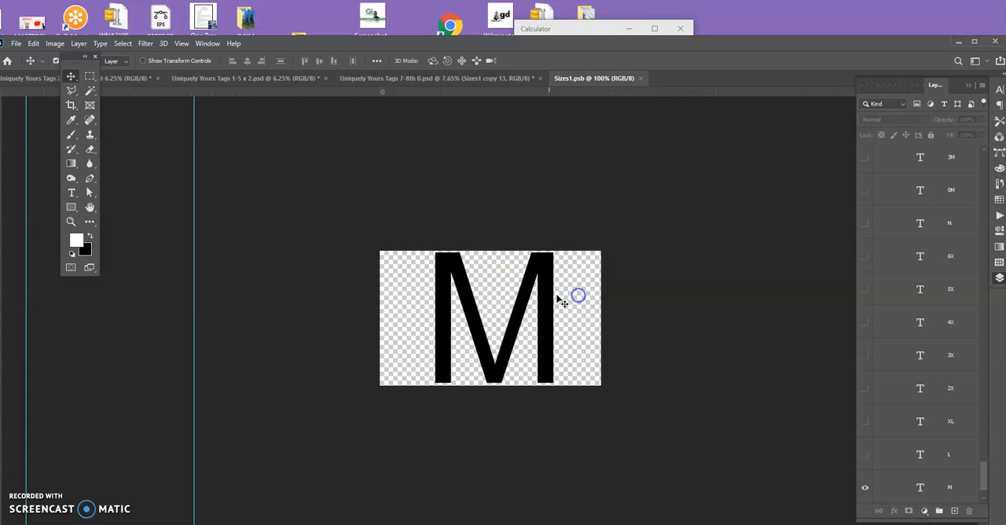
click(541, 291)
click(485, 300)
click(484, 296)
click(464, 295)
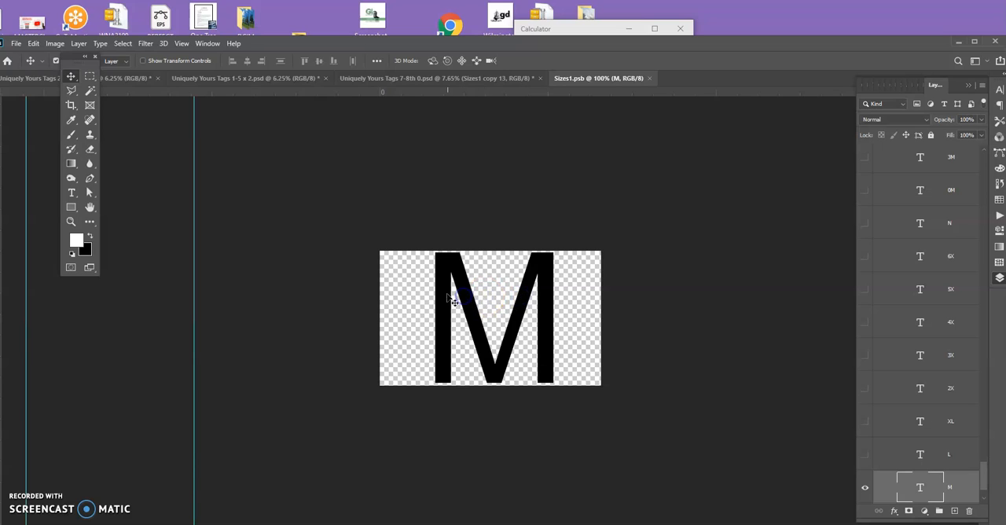
click(407, 287)
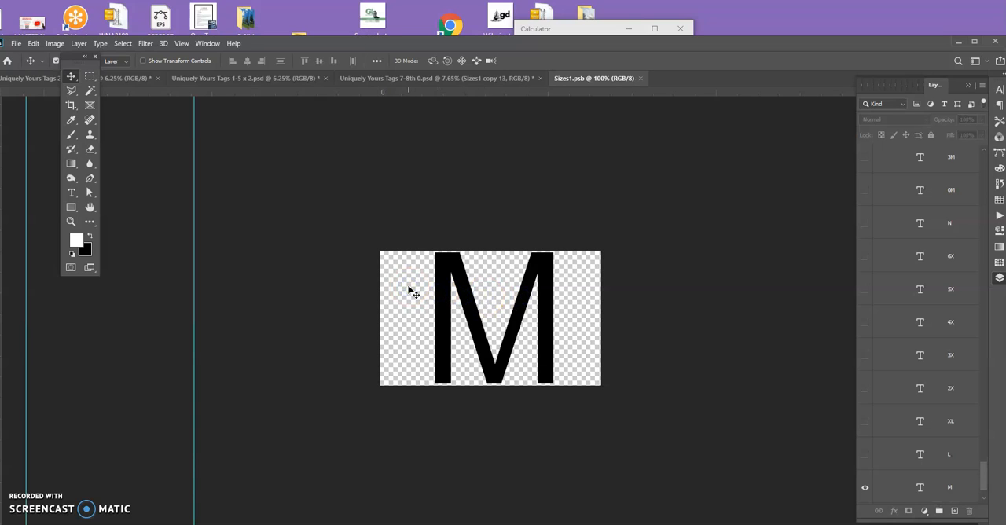
click(409, 287)
mouse_move(419, 287)
mouse_down()
mouse_move(427, 286)
mouse_move(445, 356)
mouse_up()
click(497, 381)
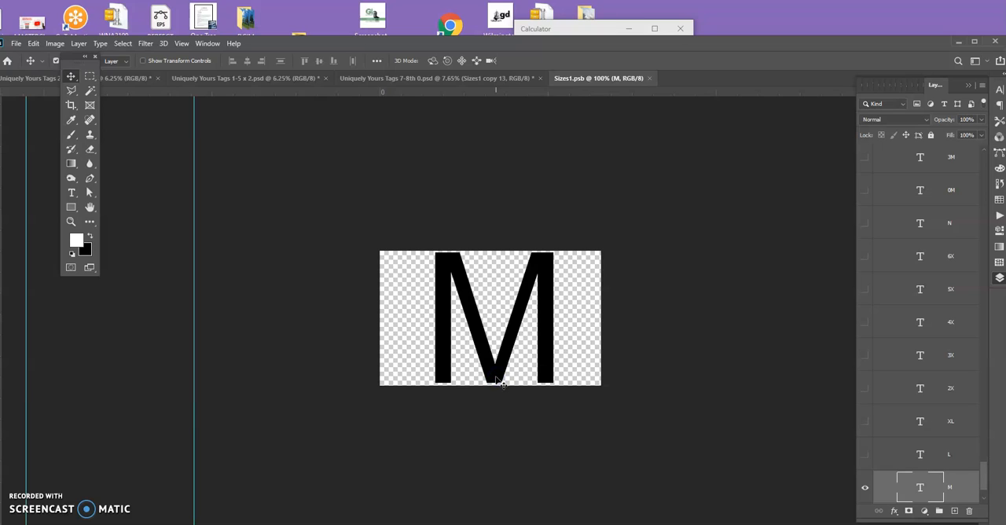
click(620, 222)
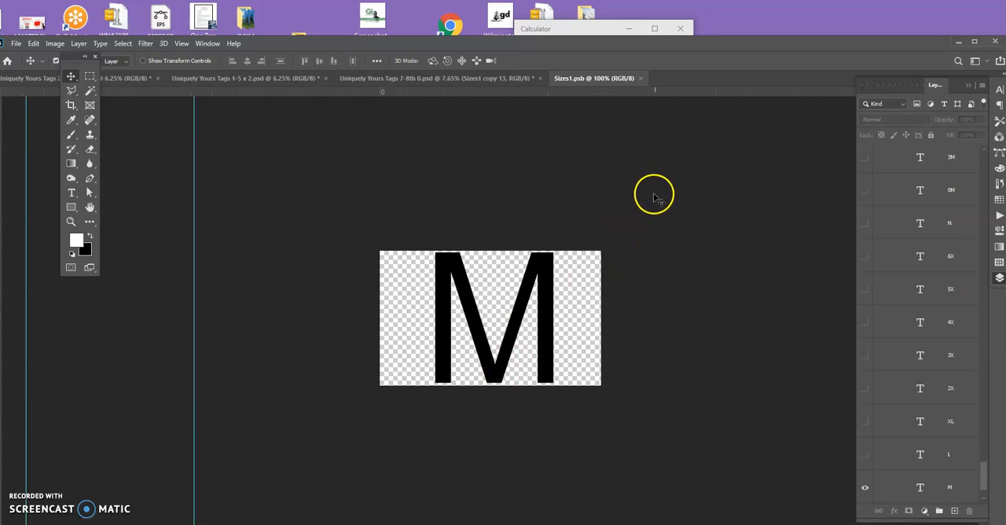
Select the M layer by enclosing its letter, and make the L layer above it the only visible size.
drag(618, 222, 361, 395)
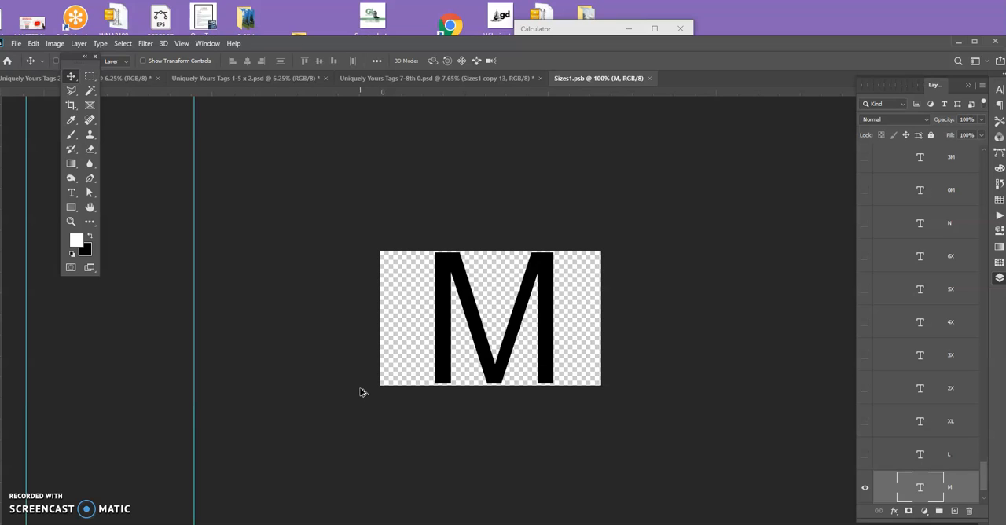
key(ctrl+alt+comma)
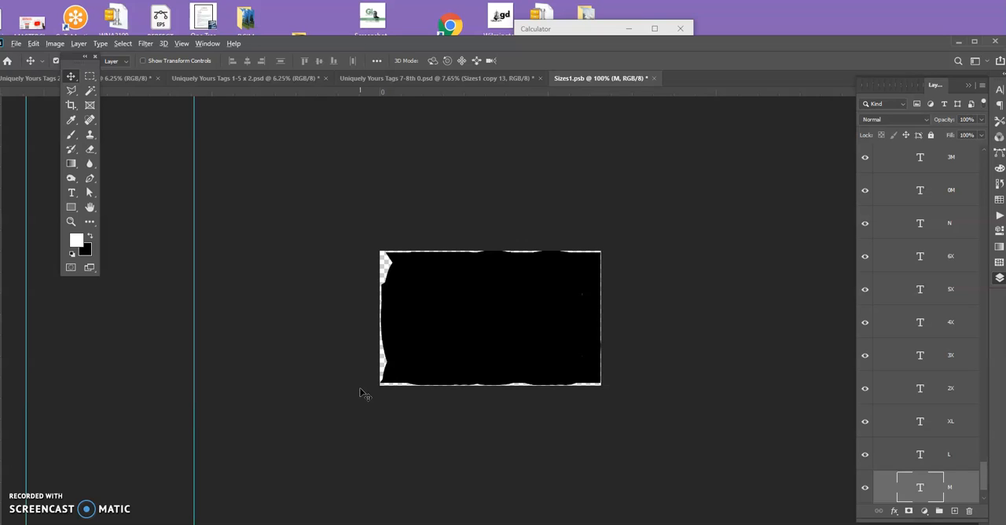
key(alt+bracketright)
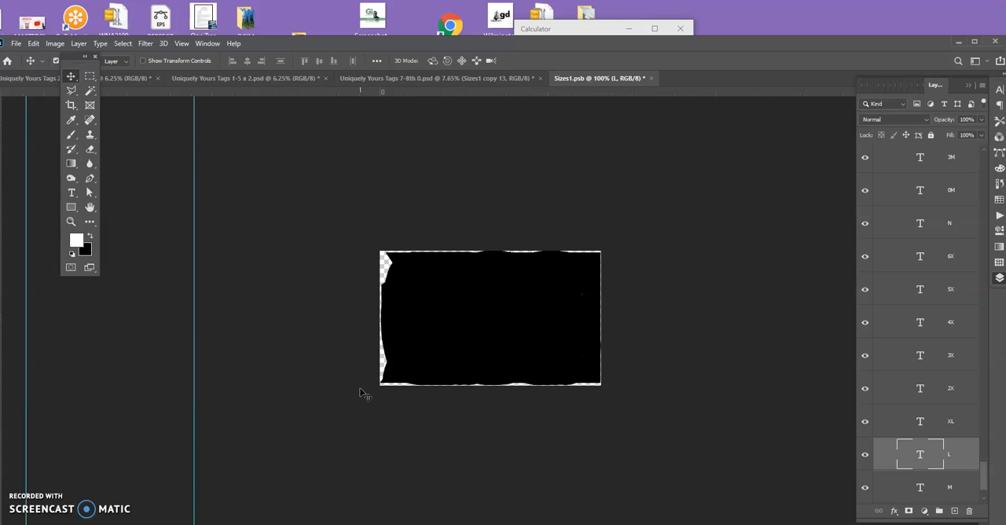
key(ctrl)
key(ctrl+z)
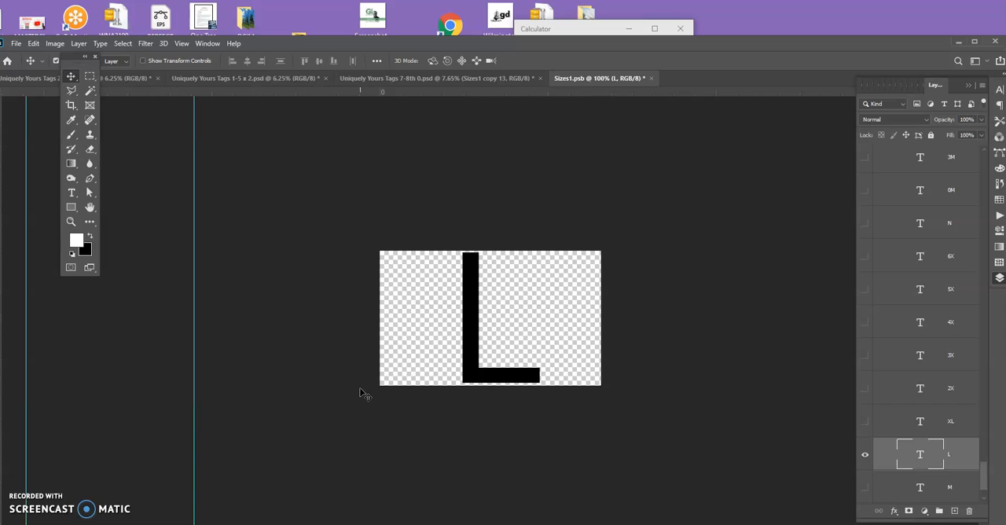
Save and close the Sizes1.psb smart object to update all tags with the new size.
key(ctrl+s)
key(ctrl)
key(ctrl+w)
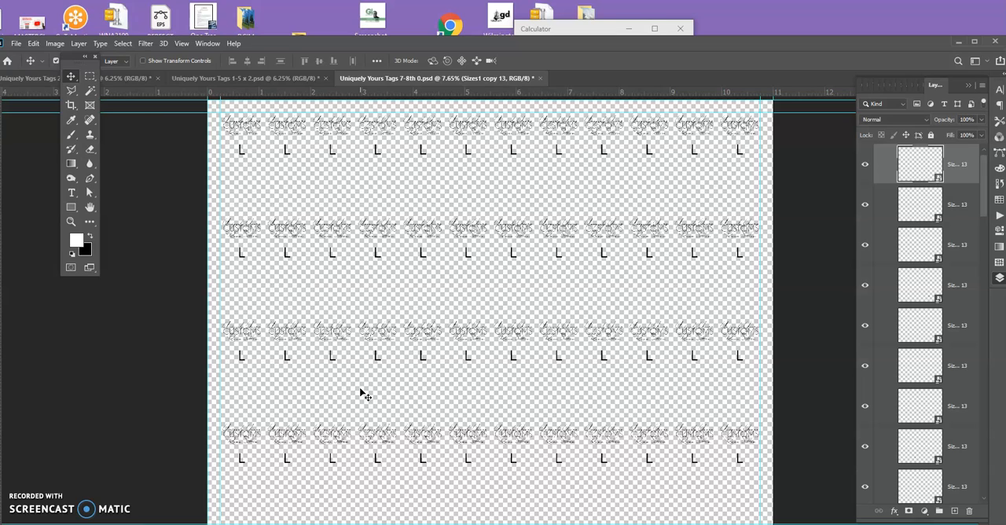
key(ctrl)
key(ctrl)
Switch to TinyTask and save the recording to the Desktop as "Create Tag while changing size in photoshop".
click(530, 425)
click(629, 524)
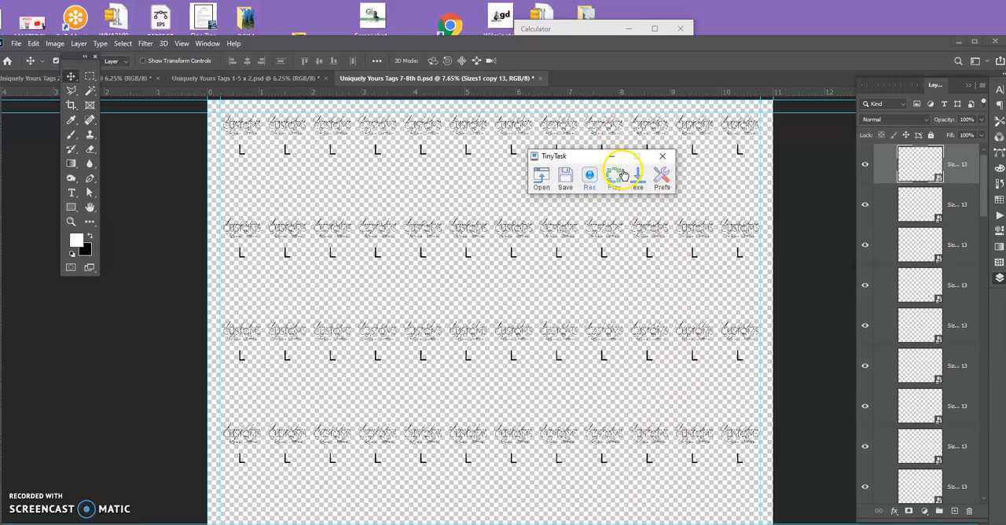
click(566, 180)
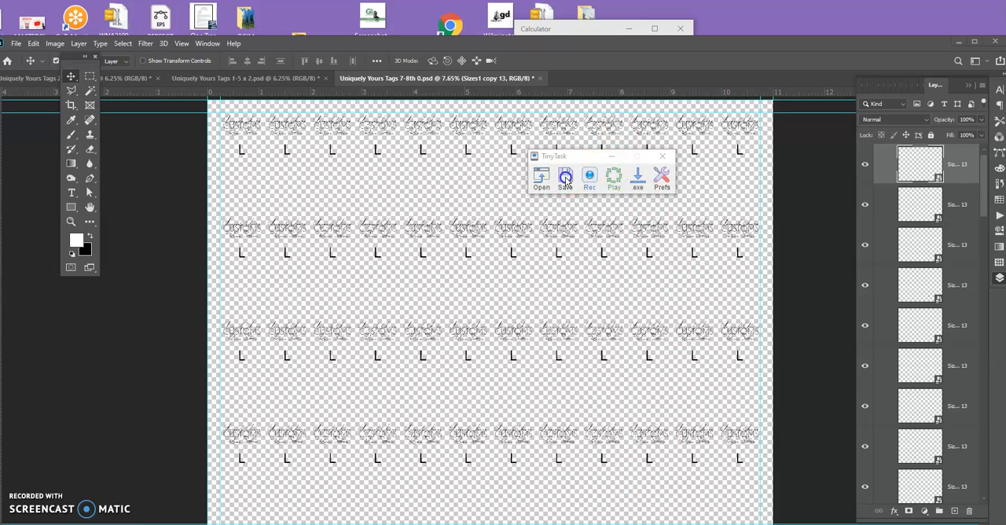
click(637, 374)
click(638, 374)
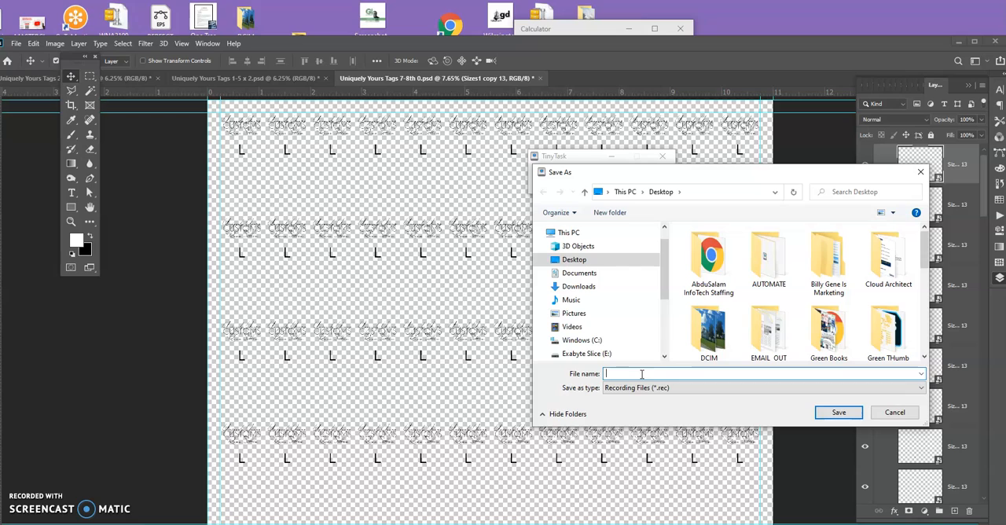
text(Create Tag)
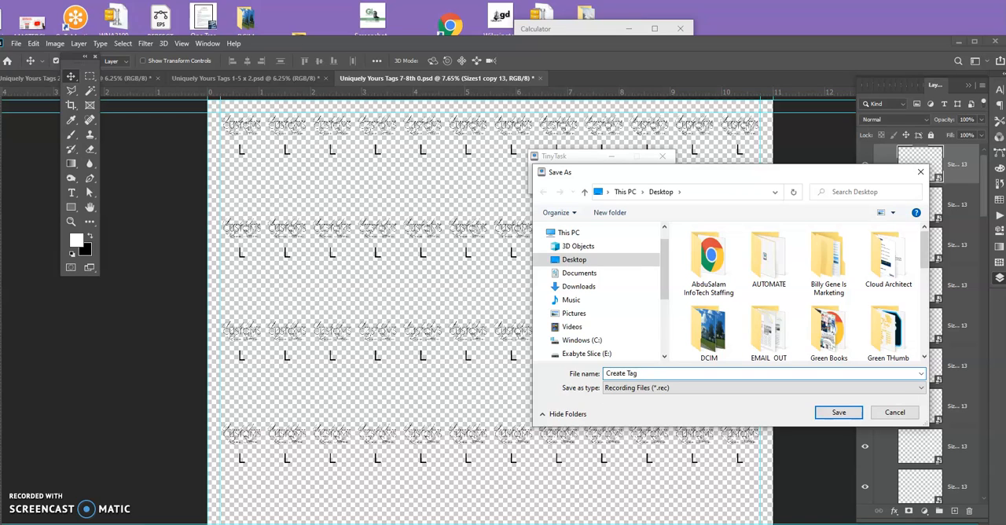
text( while changing size inphotoshopp)
key(BackSpace)
key(Left)
key(Left)
key(Left)
key(Left)
key(Left)
key(Left)
click(837, 413)
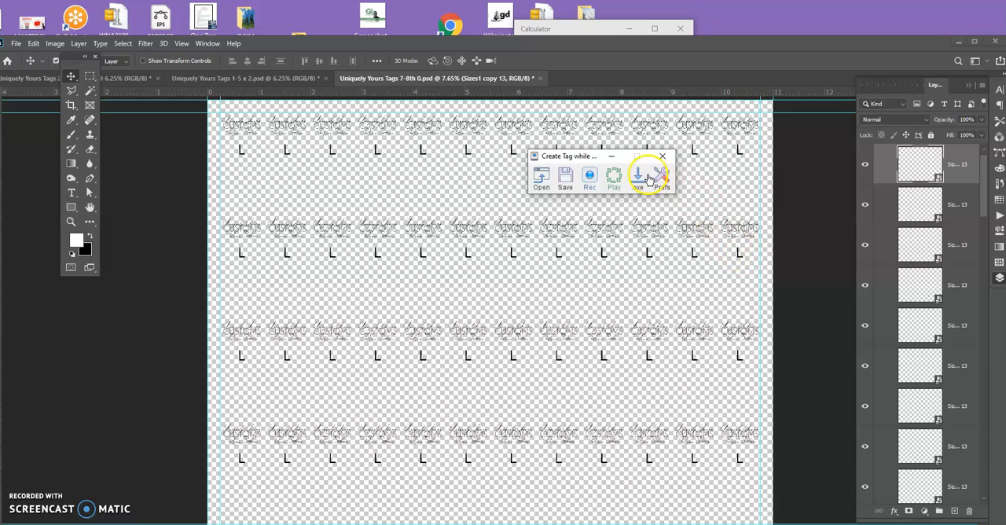
Compile the recording into a Desktop .exe program named "Create Tag while changing size in photoshop".
click(638, 176)
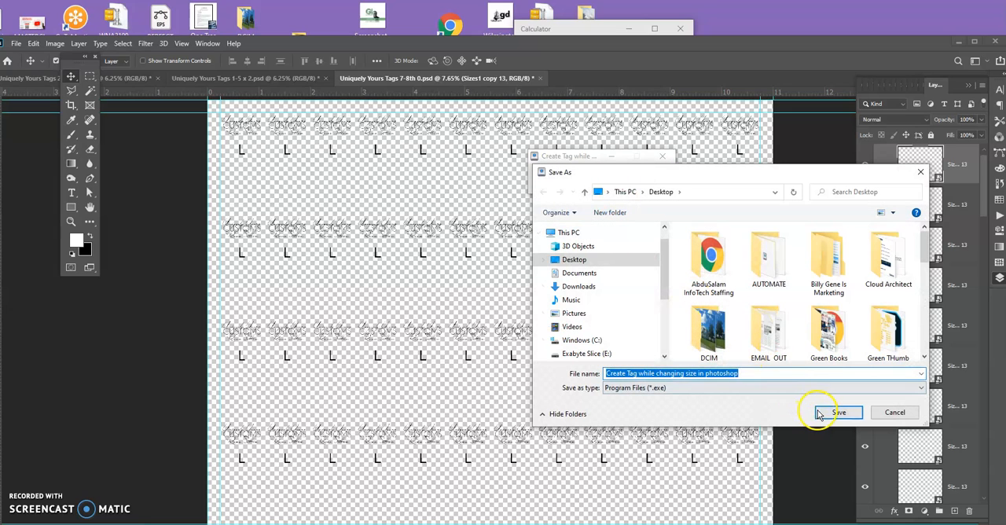
click(817, 412)
click(588, 326)
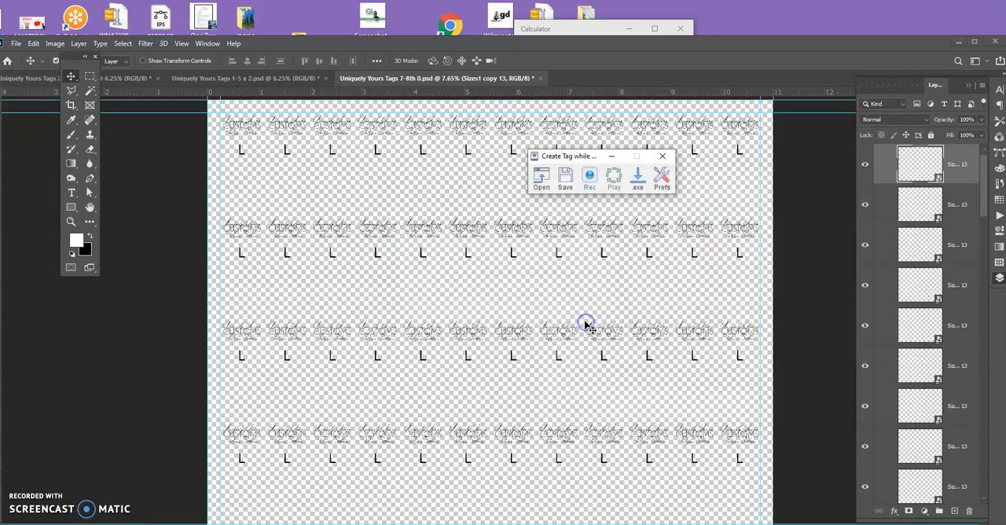
Try the 100x play speed for the macro and restore the original 1x speed.
click(660, 181)
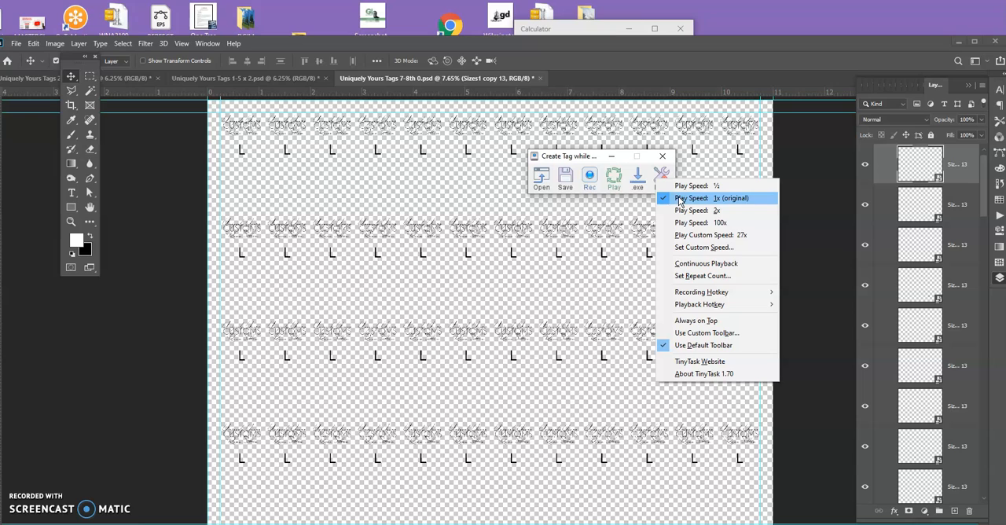
click(722, 224)
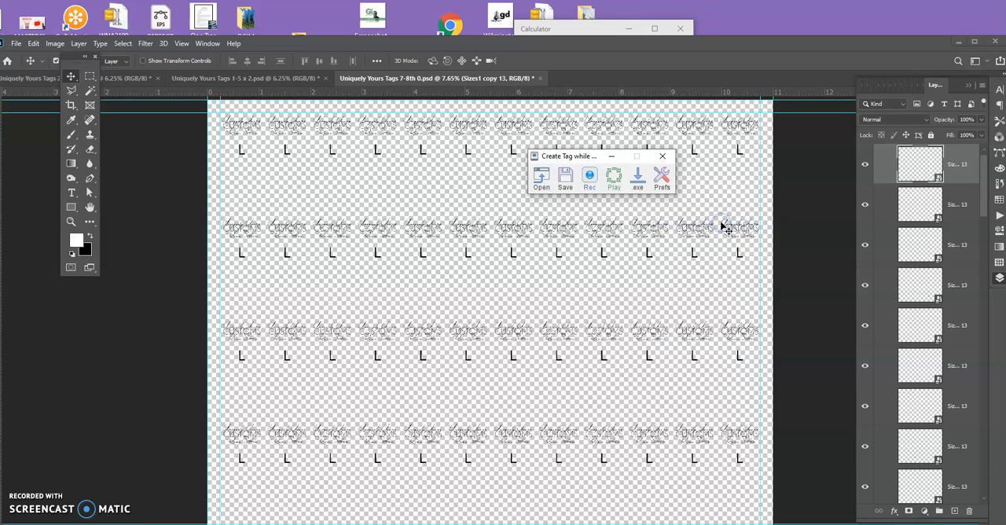
click(669, 187)
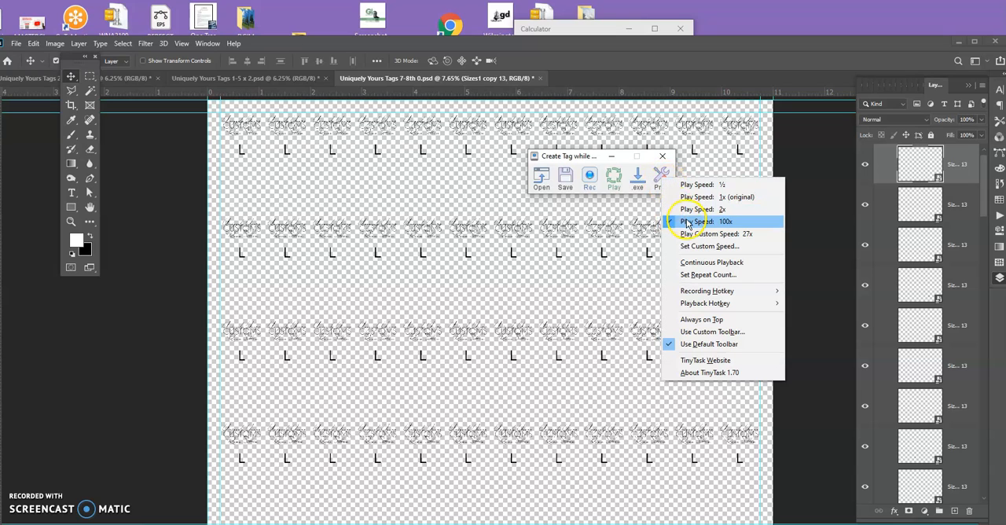
click(685, 195)
Set the macro's repeat count to 100 playback loops.
click(668, 186)
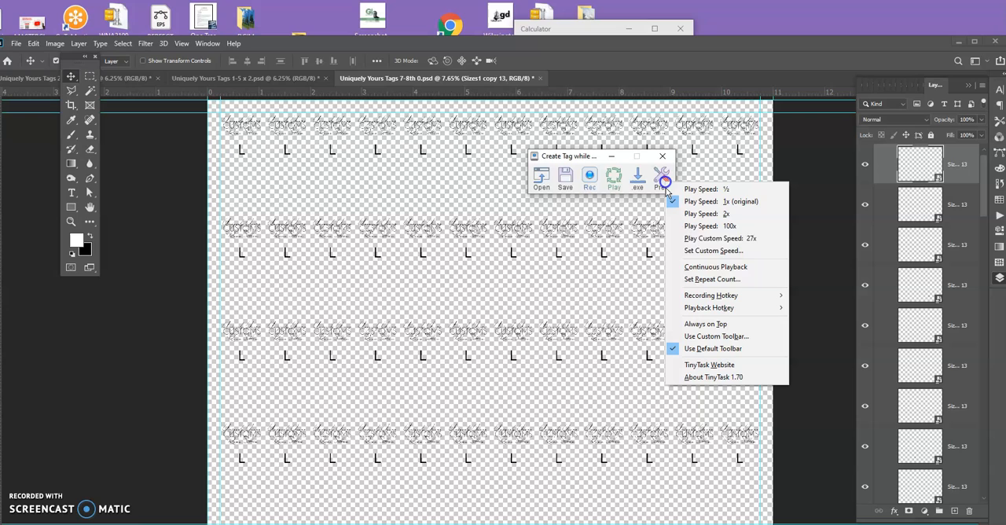
click(700, 279)
text(100)
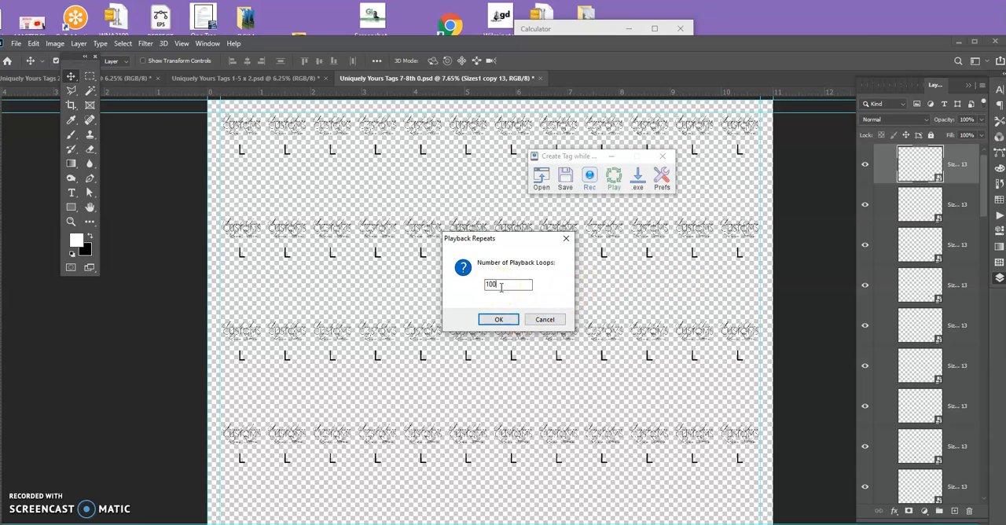
Open the first size smart object in Photoshop to view its size layers, and close it again.
click(914, 168)
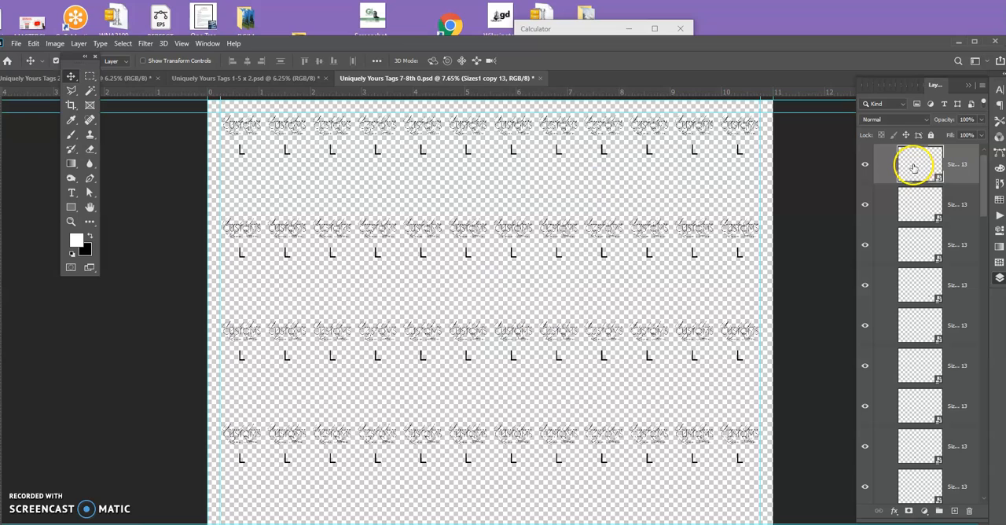
double_click(914, 168)
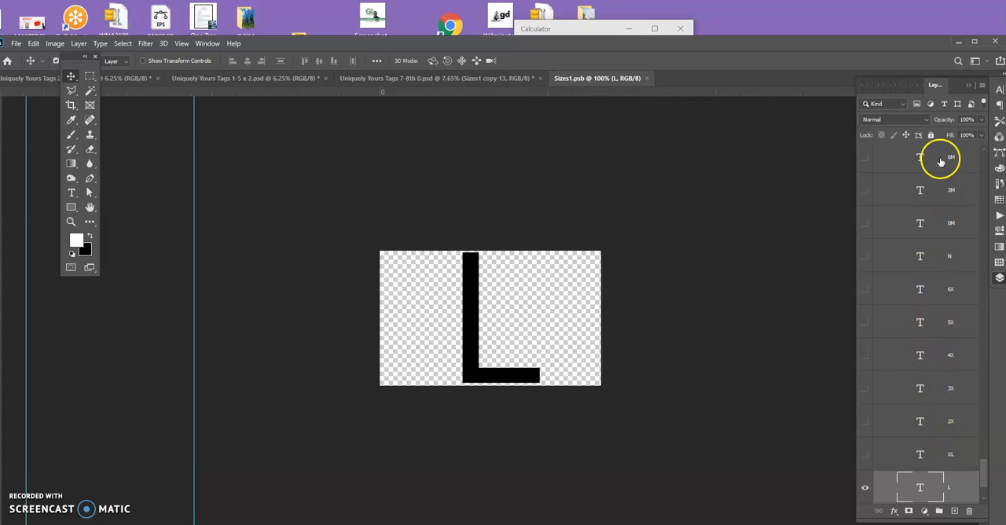
click(647, 77)
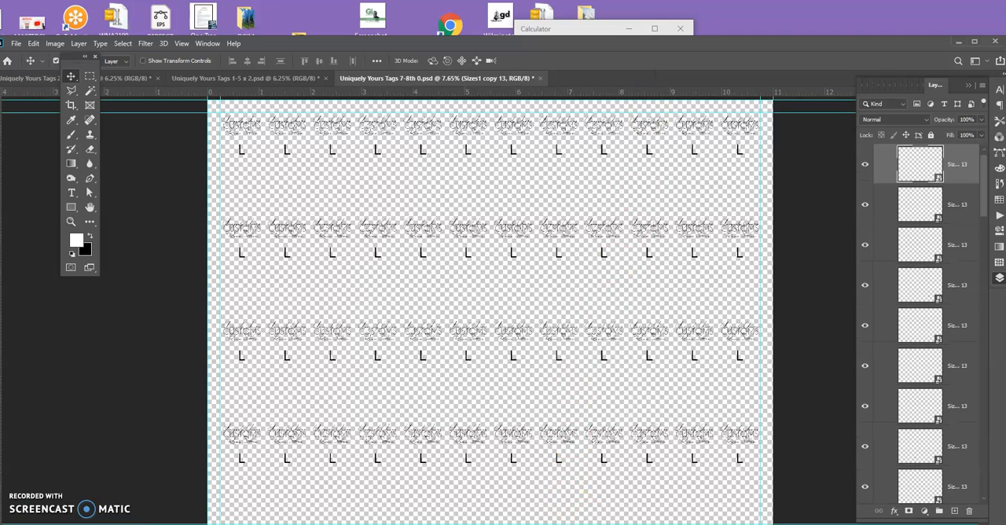
Switch to Notepad and look through the remaining size list down to the 10Y entry.
click(649, 524)
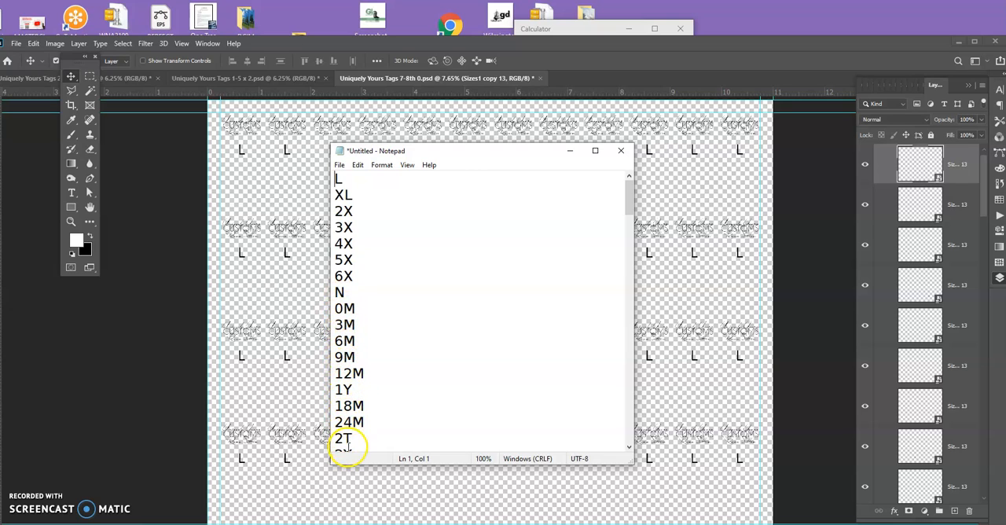
scroll(348, 443, down, 1)
scroll(353, 417, down, 1)
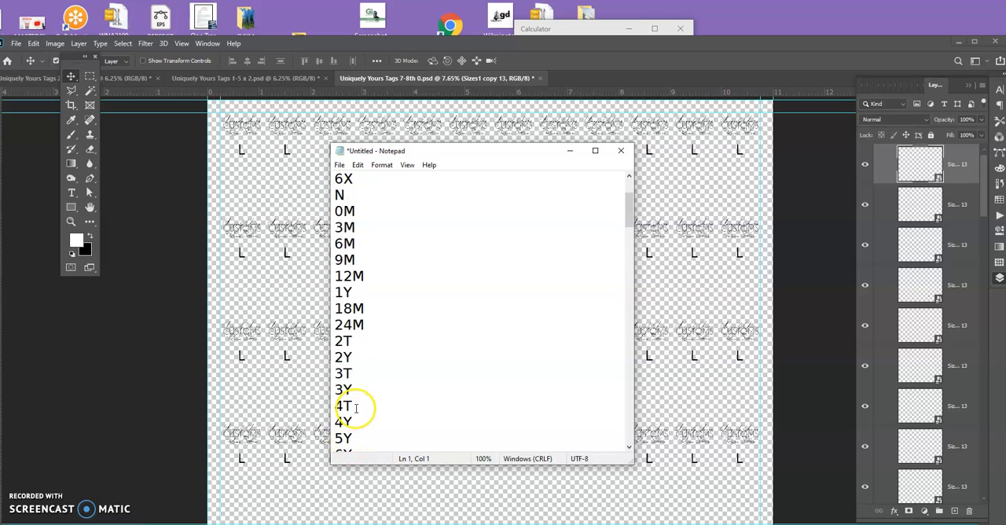
scroll(359, 371, up, 2)
scroll(353, 374, down, 6)
click(353, 324)
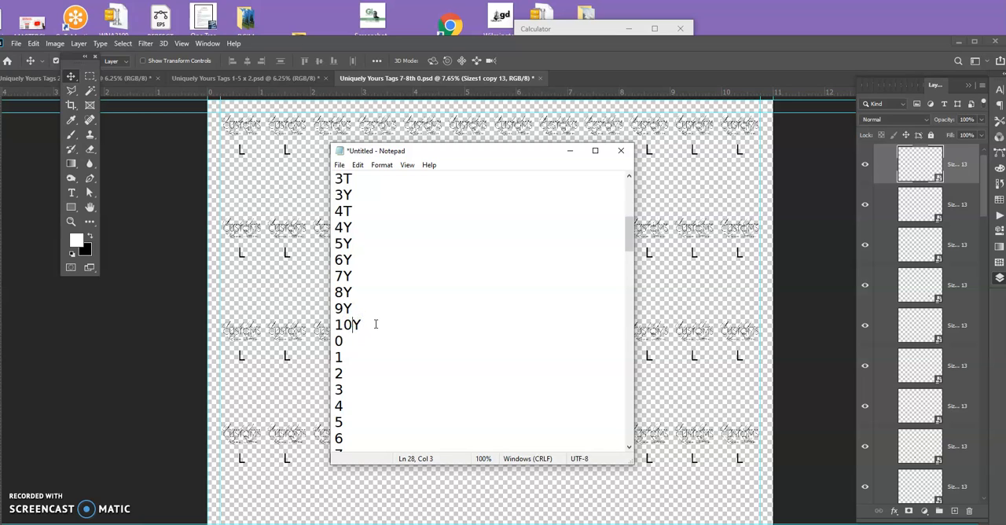
Examine the numeric sizes in the Notepad list from 0 down to the final entries at 99 and 100.
click(352, 342)
click(348, 357)
click(350, 341)
click(628, 229)
drag(628, 230, 610, 478)
click(628, 433)
drag(628, 433, 628, 433)
click(578, 432)
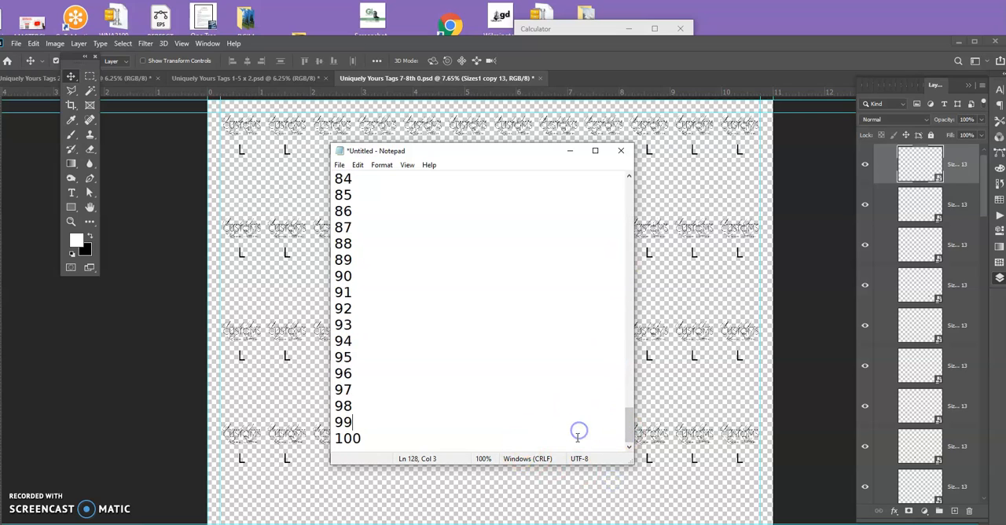
Place the text cursor before the L on the first line of the size list and return to Photoshop.
drag(633, 430, 631, 191)
click(511, 182)
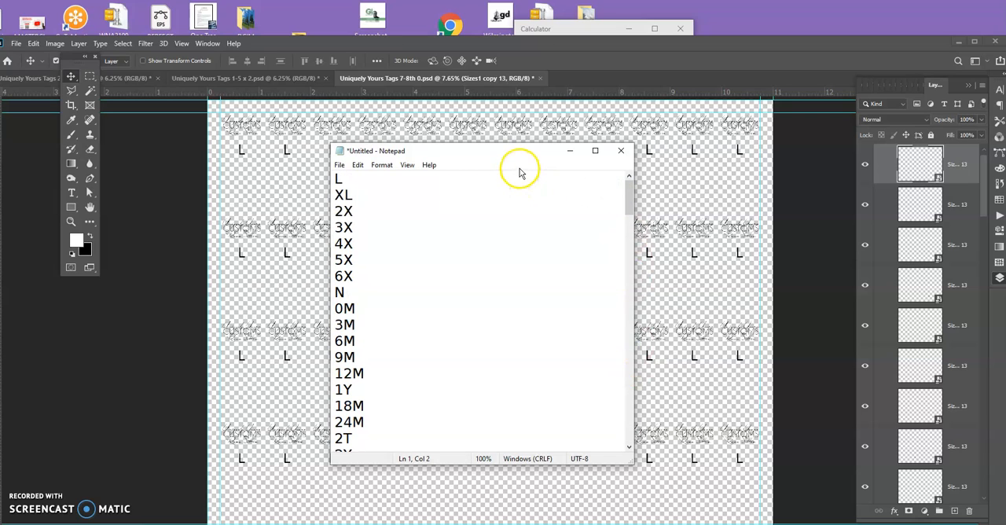
key(Home)
click(631, 61)
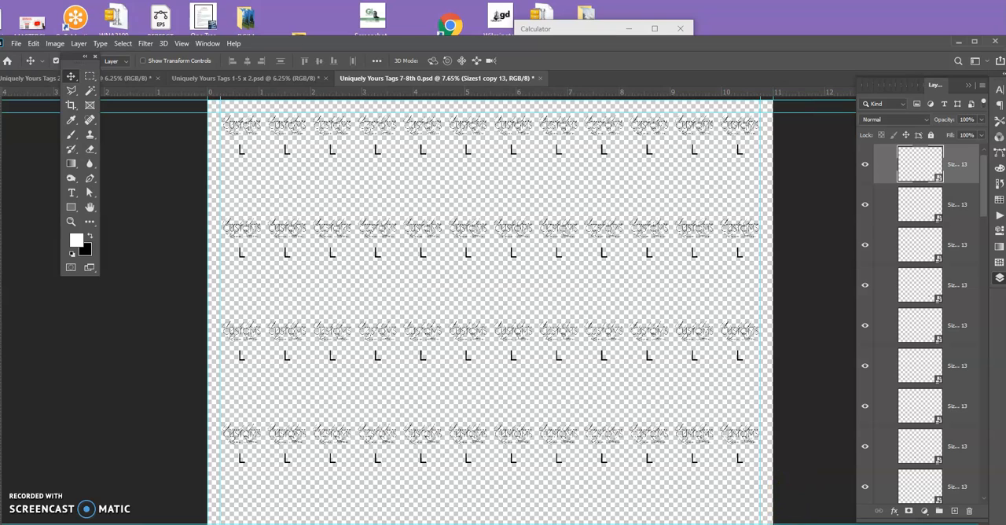
Switch to TinyTask and set the macro's number of playback loops to 129.
key(alt+Tab)
double_click(498, 284)
text(129)
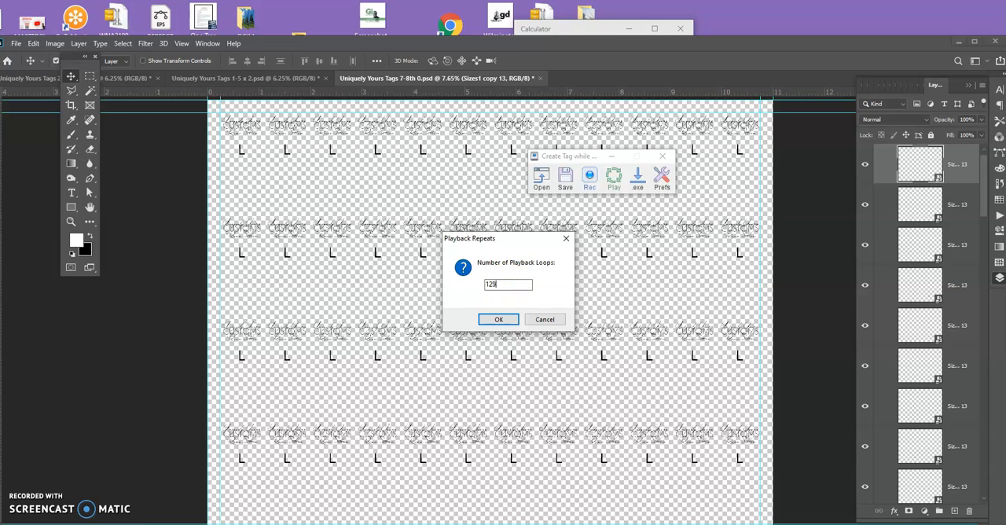
click(502, 317)
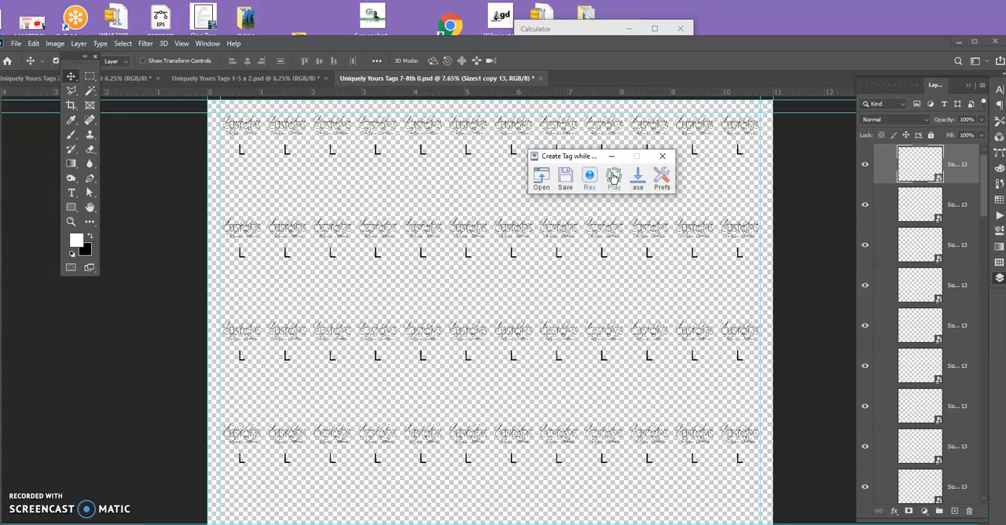
Try to play the macro and bring the Notepad size list in front of Photoshop.
click(613, 178)
key(alt+Tab)
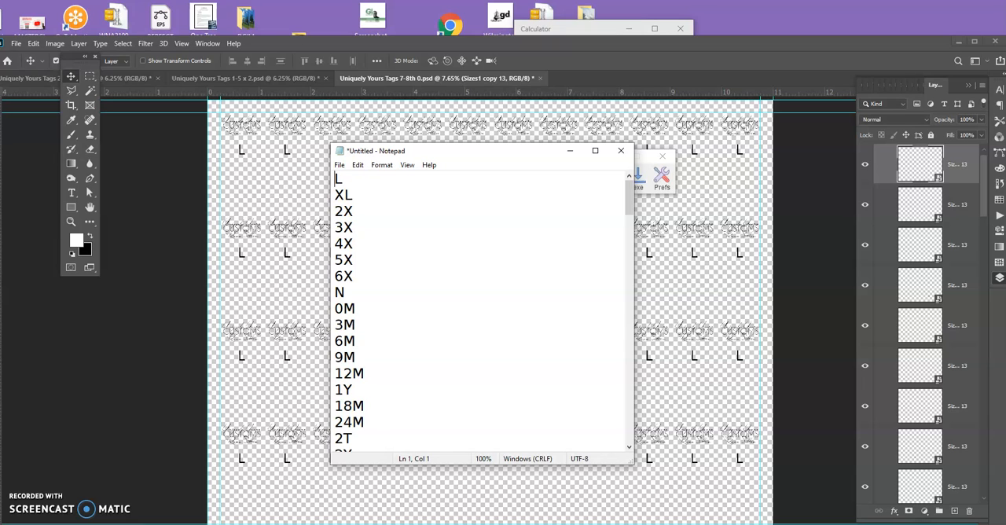
click(667, 523)
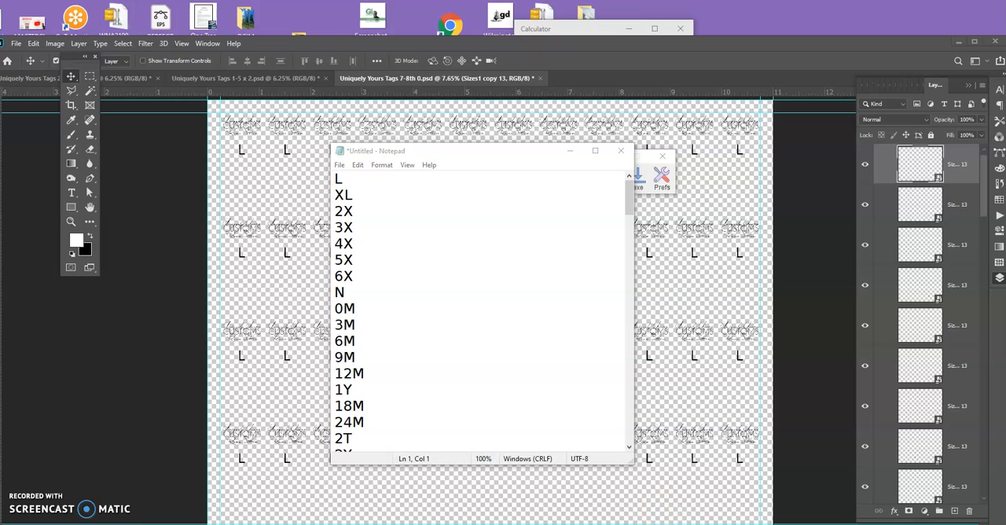